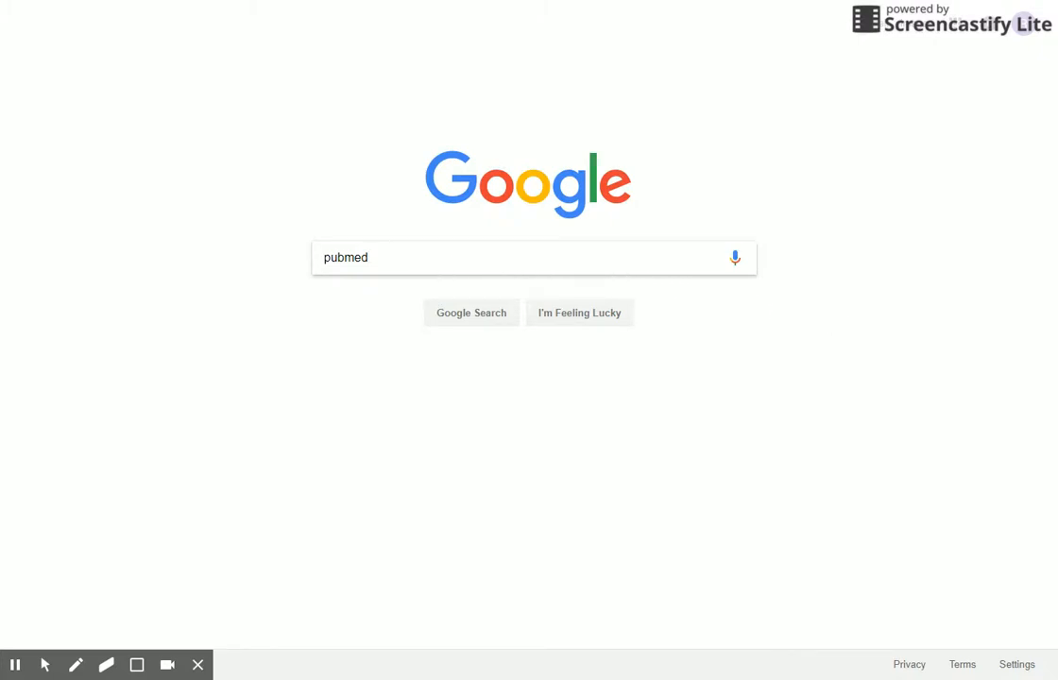
Open the PubMed home page from a Google search for pubmed and set the search database to MeSH
{"action": "key", "text": "Return"}
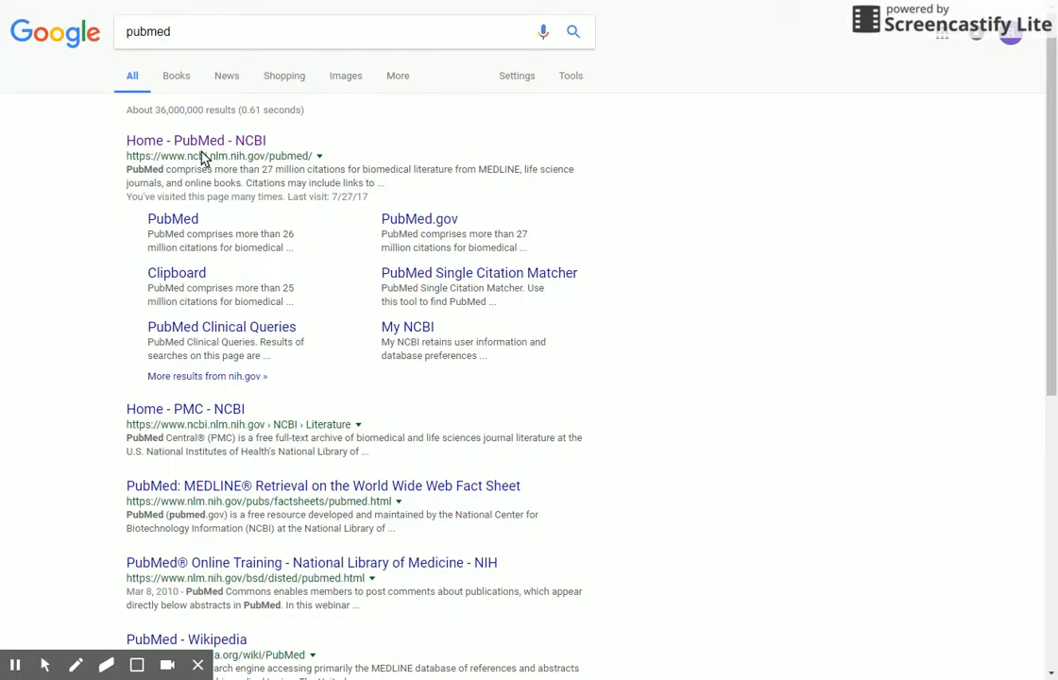
{"action": "left_click", "coordinate": [194, 148]}
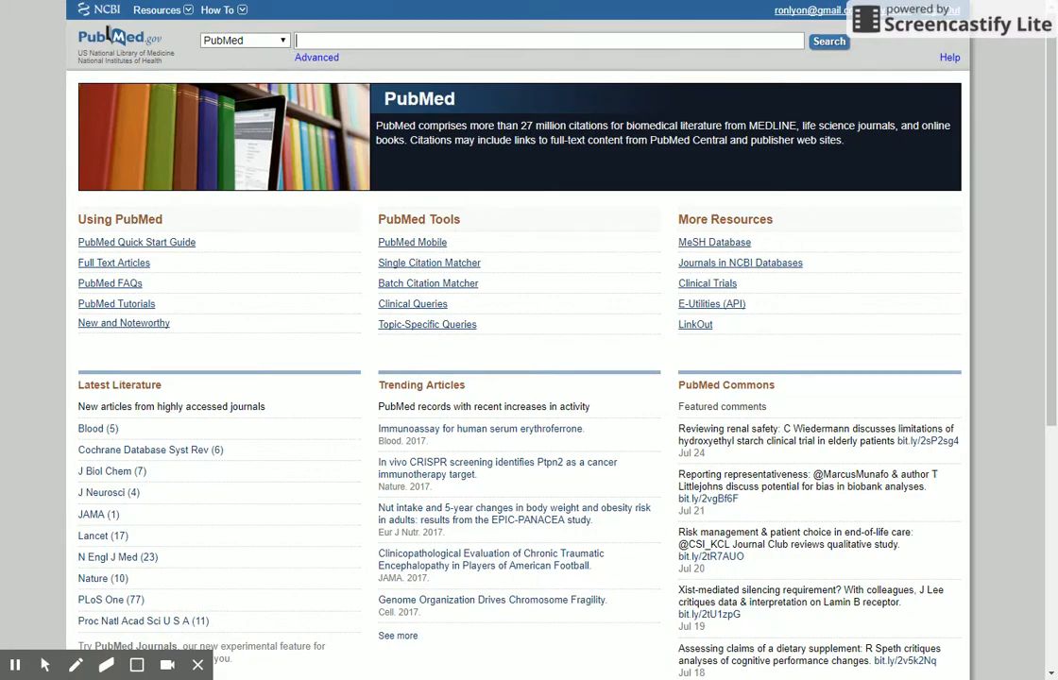
{"action": "left_click", "coordinate": [283, 42]}
{"action": "left_click", "coordinate": [244, 81]}
Search the MeSH database for the suggested term "angiotensin receptor blockers"
{"action": "left_click", "coordinate": [309, 38]}
{"action": "type", "text": "arbs"}
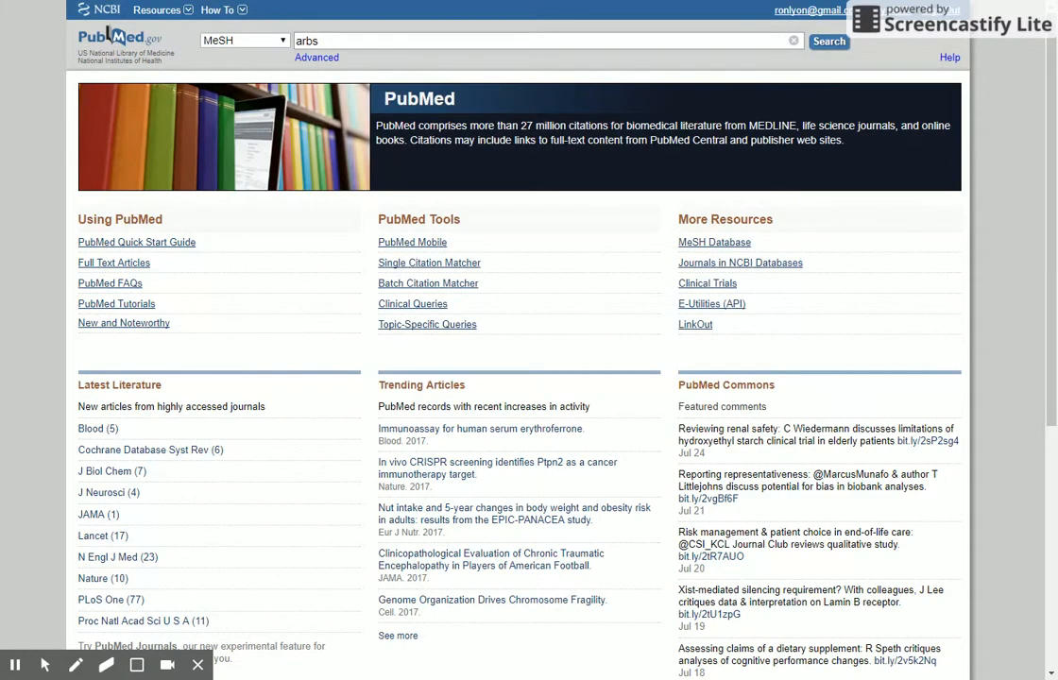
{"action": "key", "text": "BackSpace"}
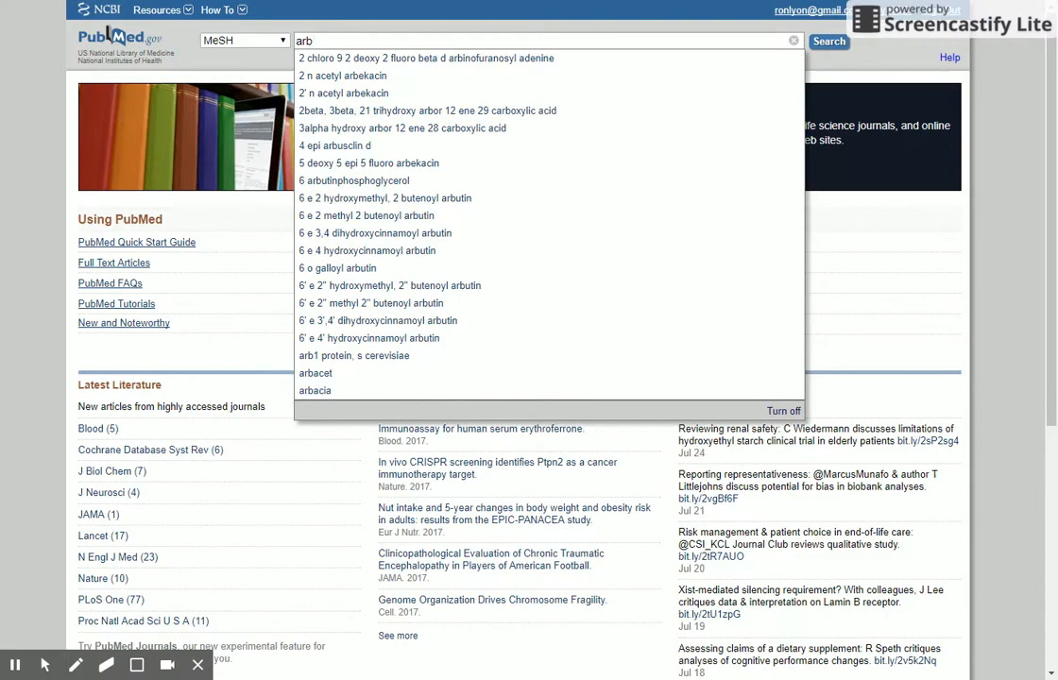
{"action": "key", "text": "BackSpace"}
{"action": "key", "text": "BackSpace"}
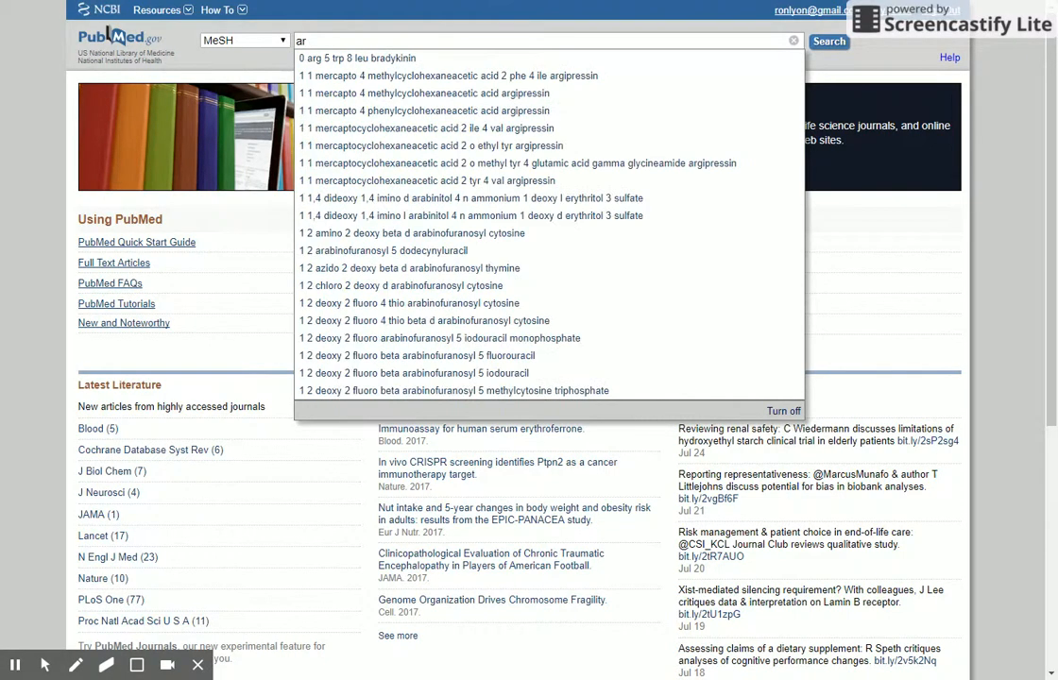
{"action": "type", "text": "ng"}
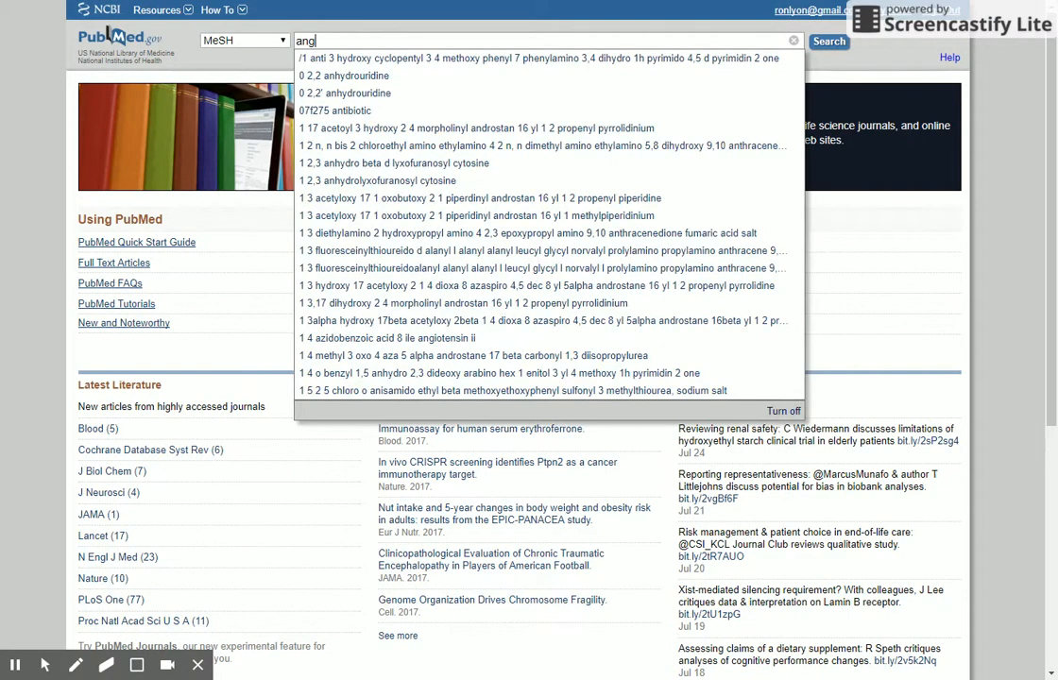
{"action": "type", "text": "iotensin rece"}
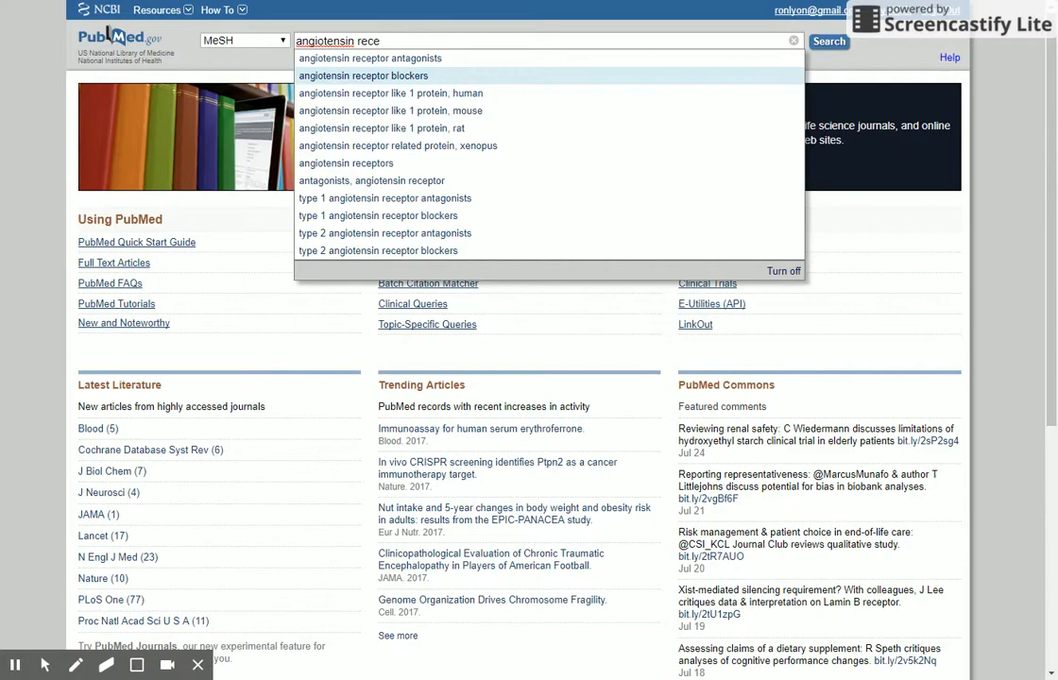
{"action": "left_click", "coordinate": [389, 75]}
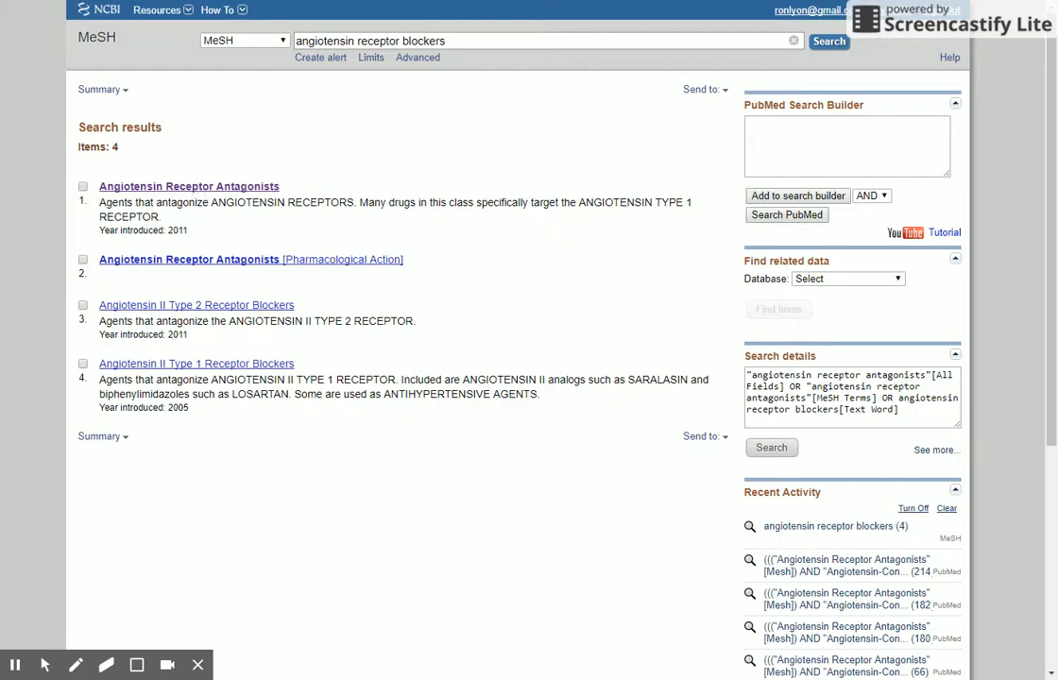
Open the Angiotensin Receptor Antagonists record, review its MeSH hierarchy, and add the term to the PubMed search builder
{"action": "left_click", "coordinate": [185, 187]}
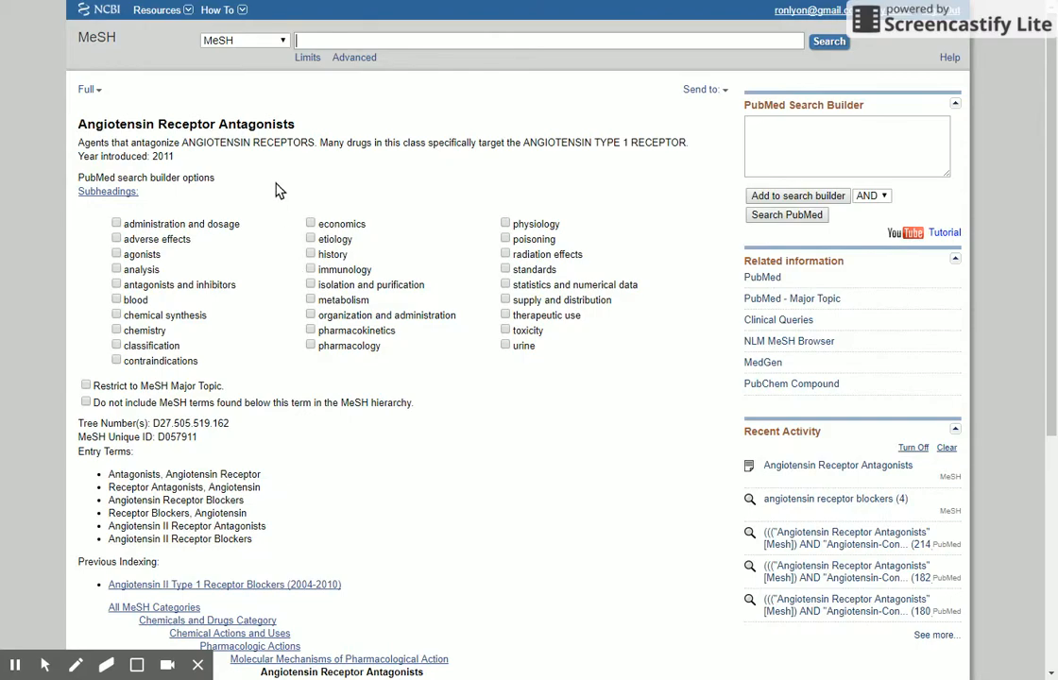
{"action": "scroll", "coordinate": [281, 194], "scroll_direction": "down", "scroll_amount": 5}
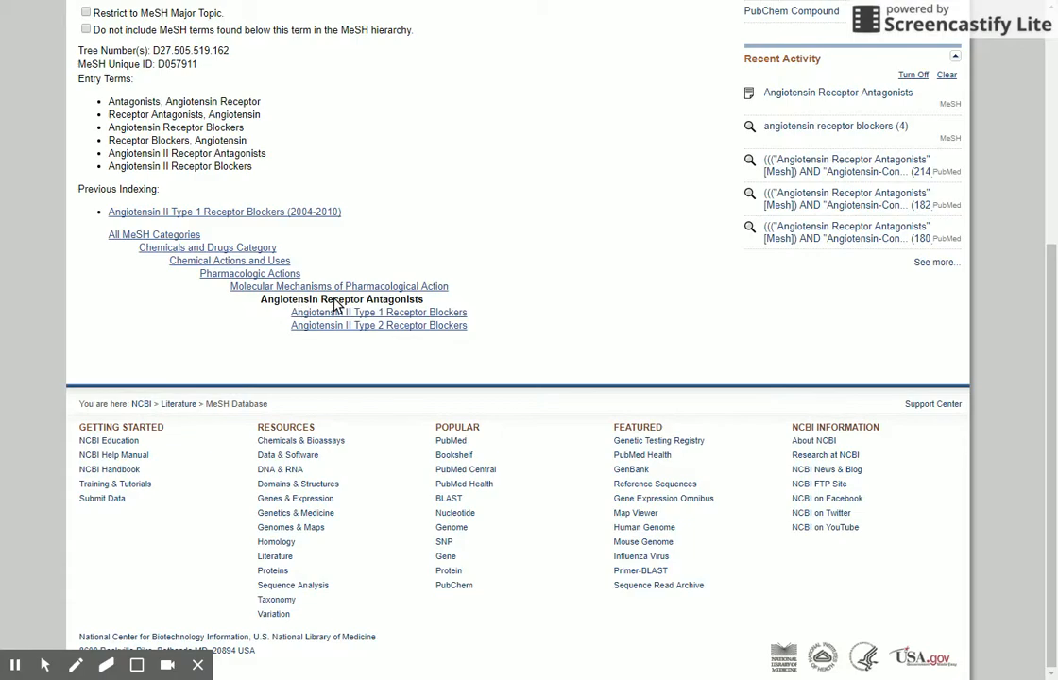
{"action": "scroll", "coordinate": [512, 238], "scroll_direction": "up", "scroll_amount": 4}
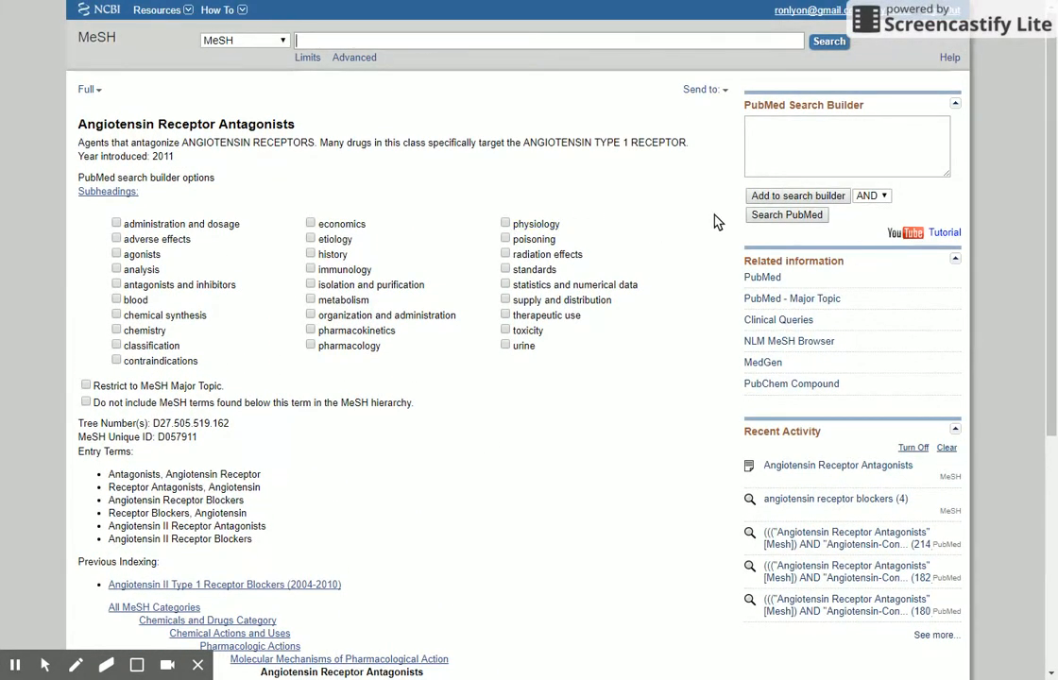
{"action": "left_click", "coordinate": [803, 198]}
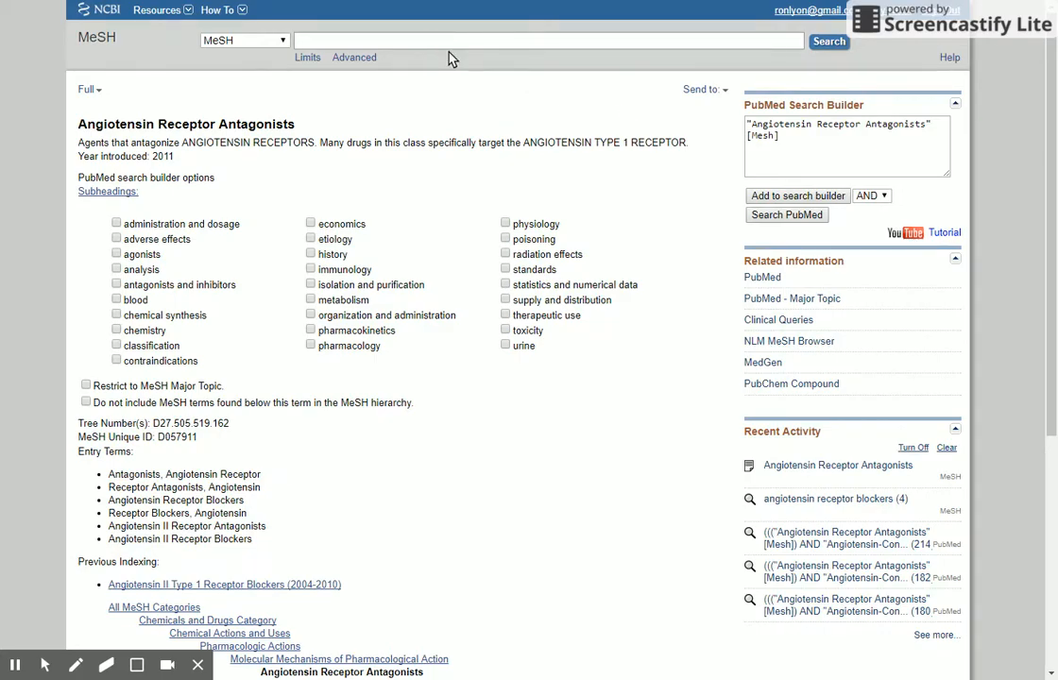
Search MeSH for "ace inhibitors" and add Angiotensin-Converting Enzyme Inhibitors to the search builder with AND
{"action": "type", "text": "ace i"}
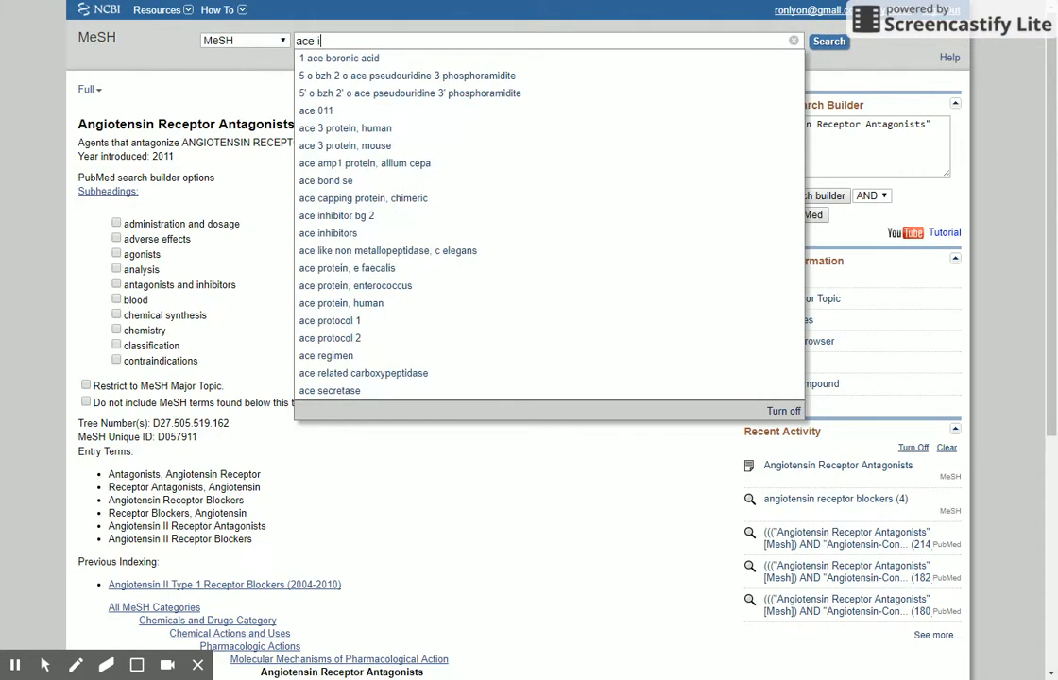
{"action": "type", "text": "nh"}
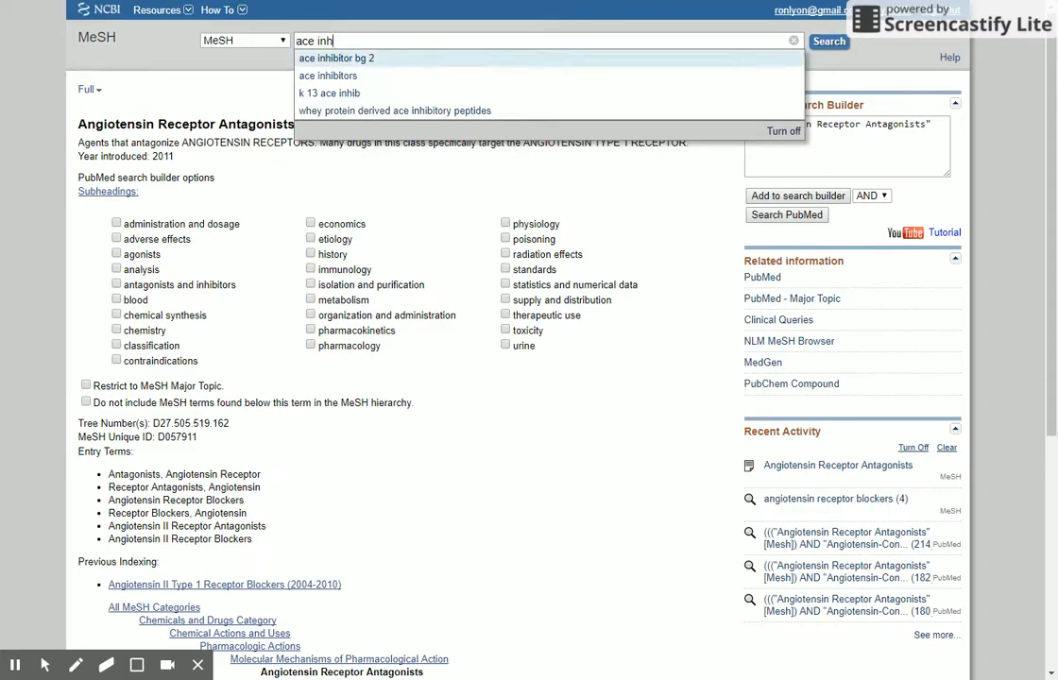
{"action": "left_click", "coordinate": [374, 77]}
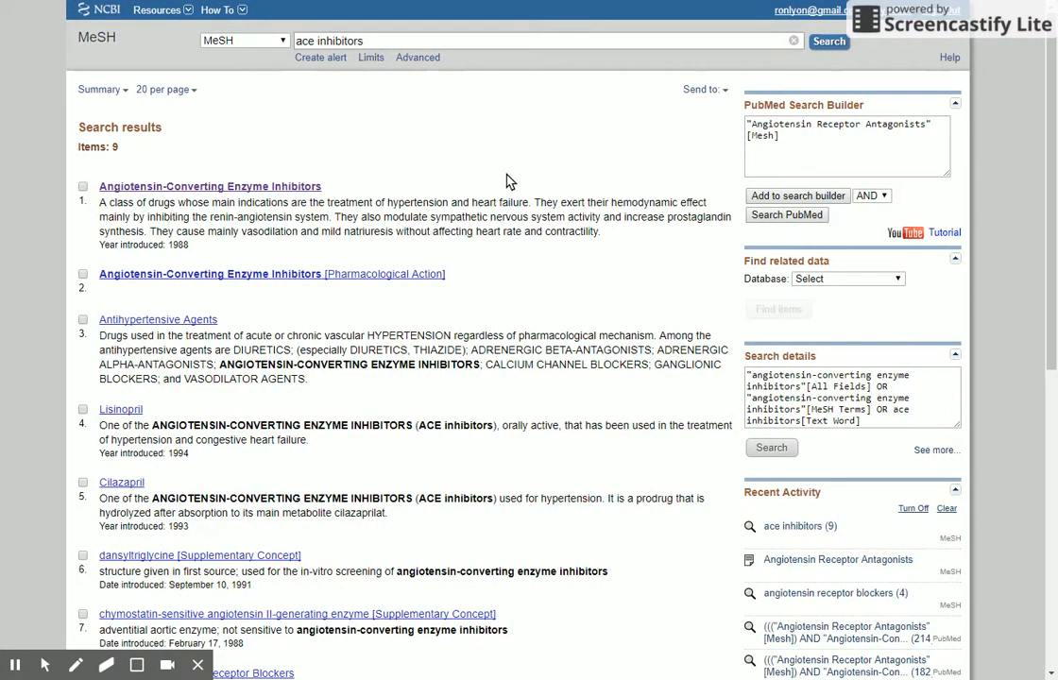
{"action": "left_click", "coordinate": [82, 186]}
{"action": "left_click", "coordinate": [816, 199]}
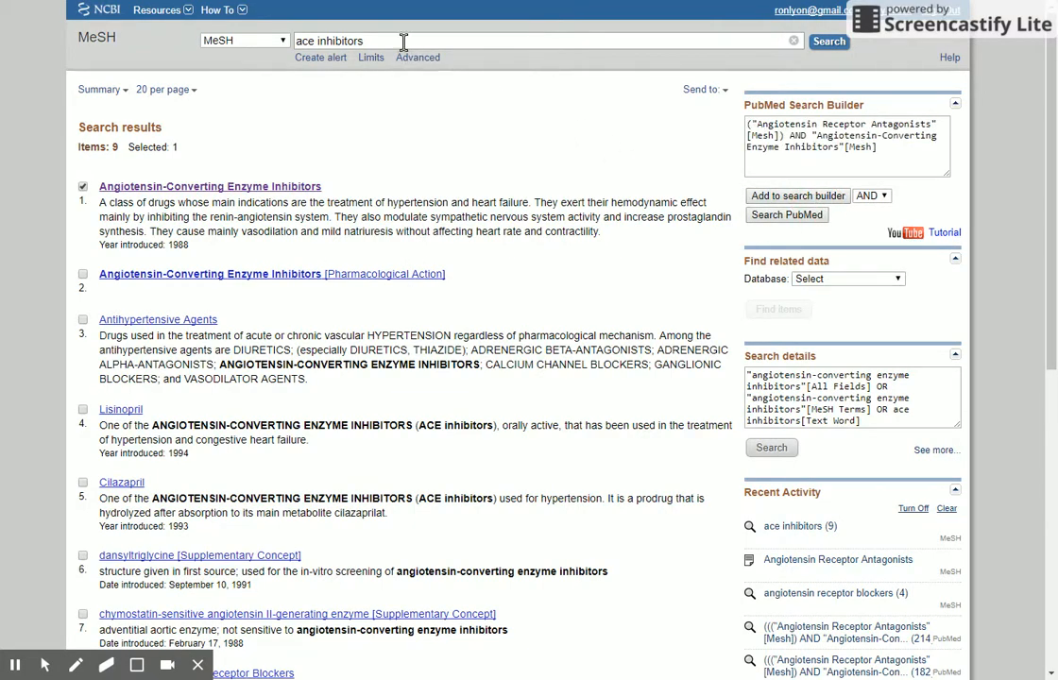
Search MeSH for "mortality" and add the mortality [Subheading] entry to the search builder with AND
{"action": "left_click_drag", "start_coordinate": [348, 41], "coordinate": [280, 57]}
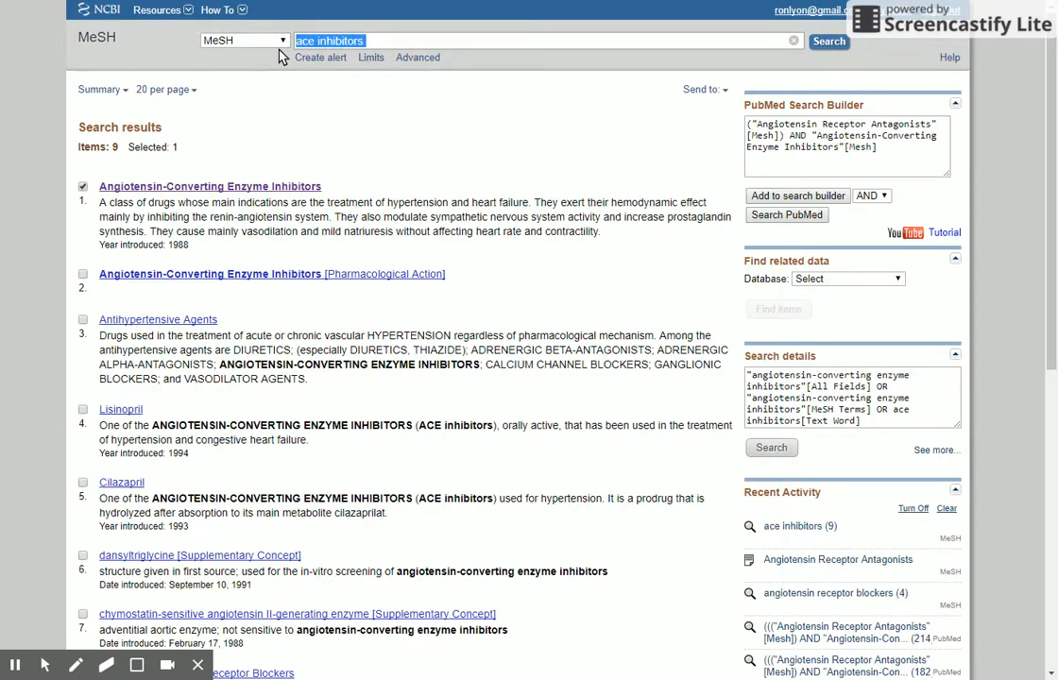
{"action": "type", "text": "mo"}
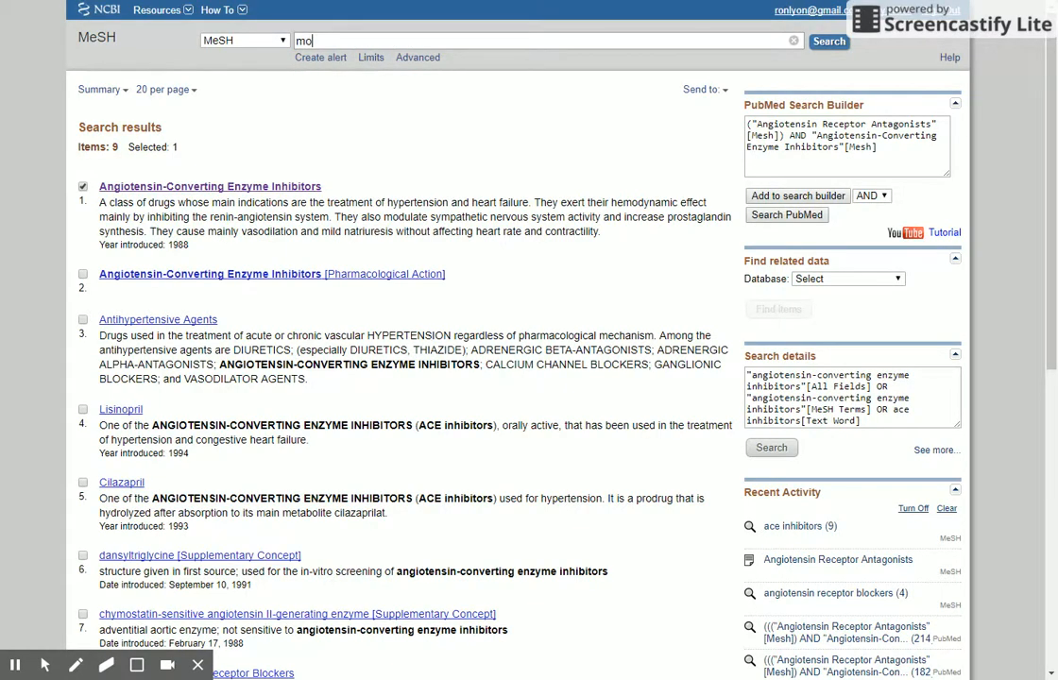
{"action": "type", "text": "rtalit"}
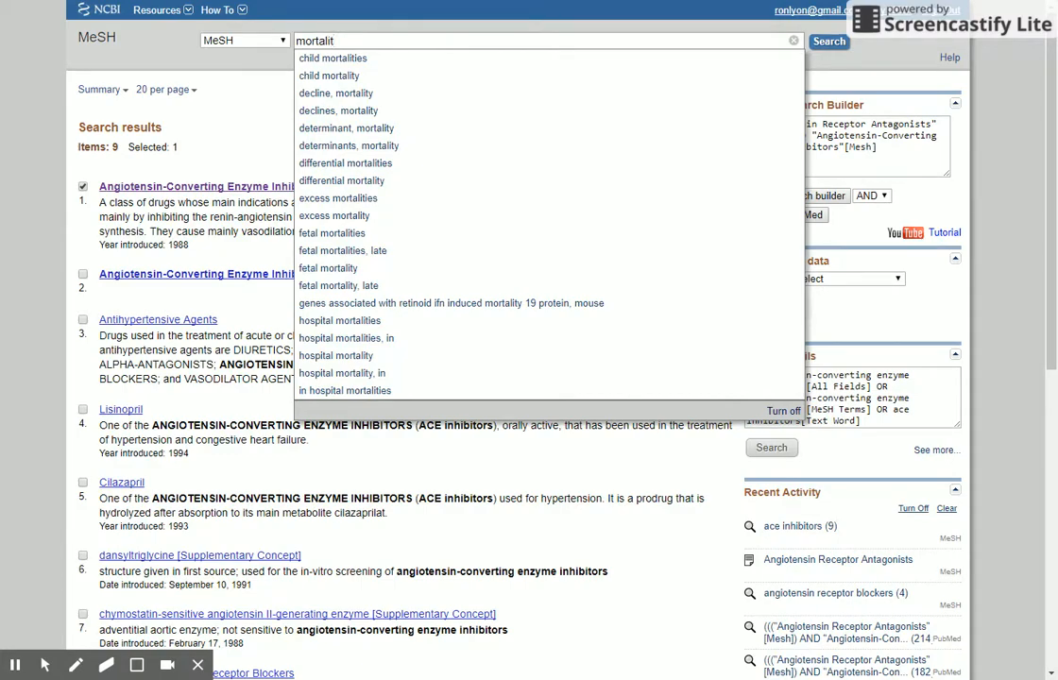
{"action": "type", "text": "y"}
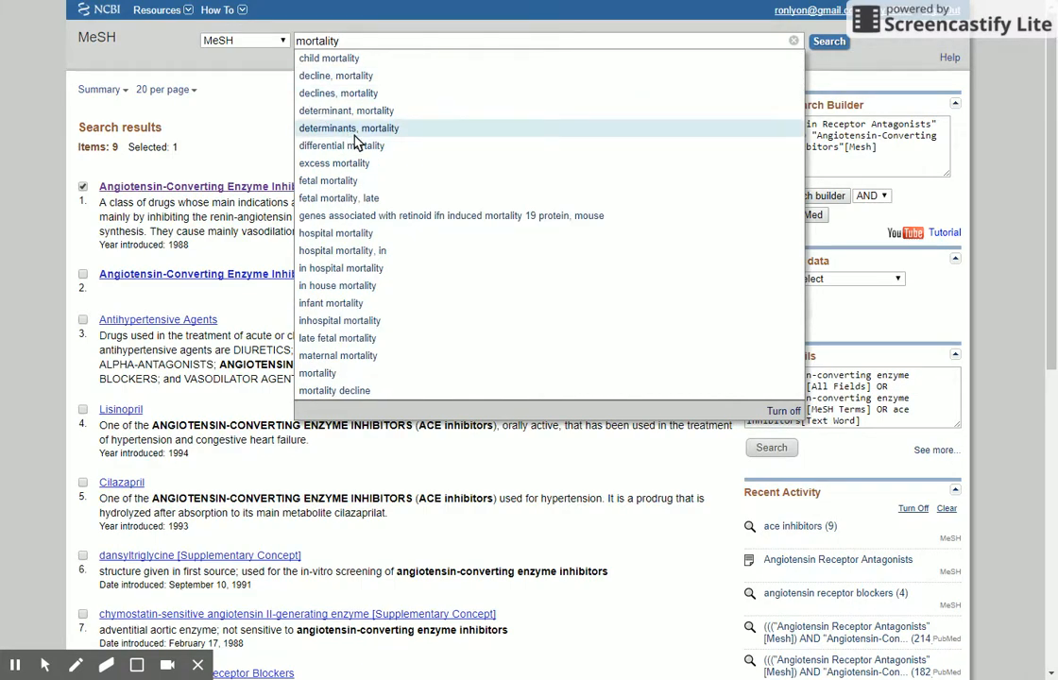
{"action": "left_click", "coordinate": [327, 374]}
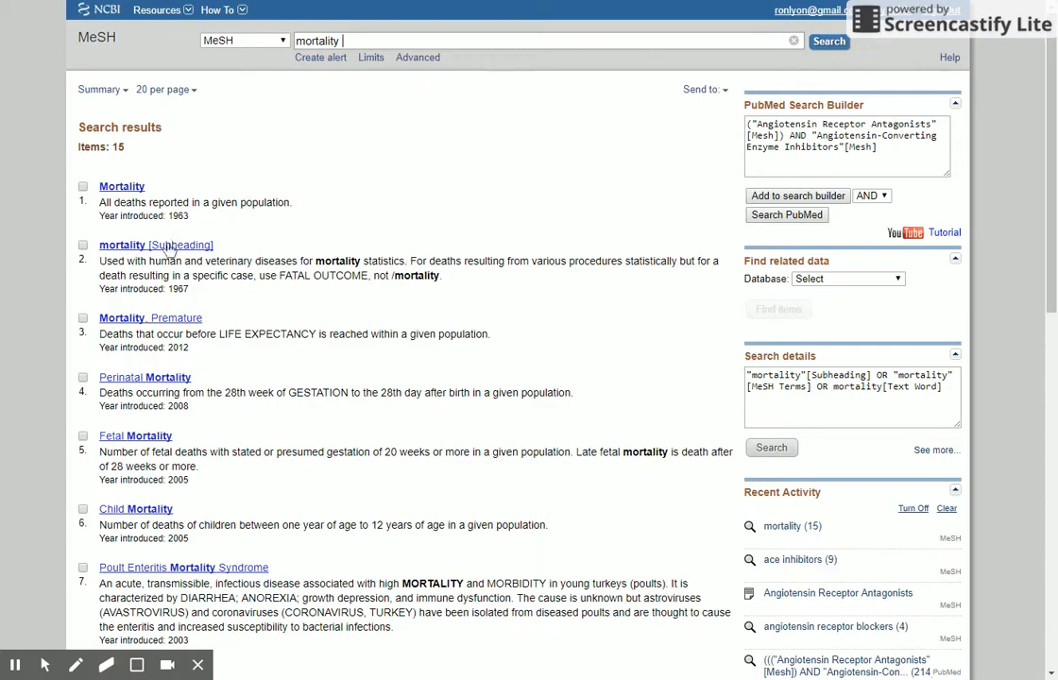
{"action": "left_click", "coordinate": [82, 245]}
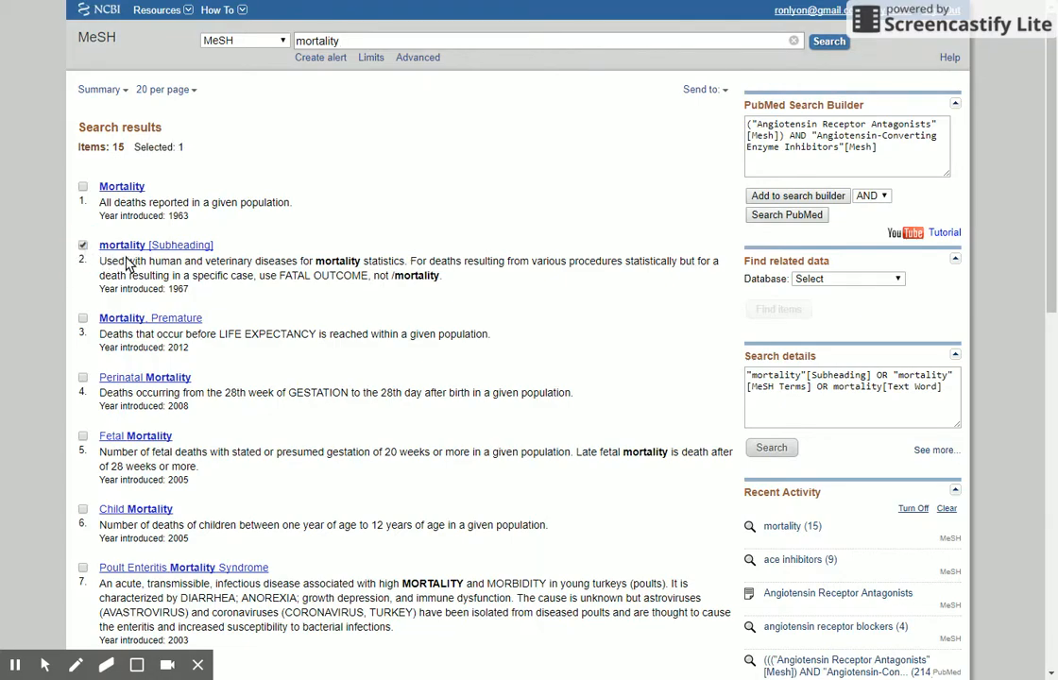
{"action": "left_click", "coordinate": [789, 202]}
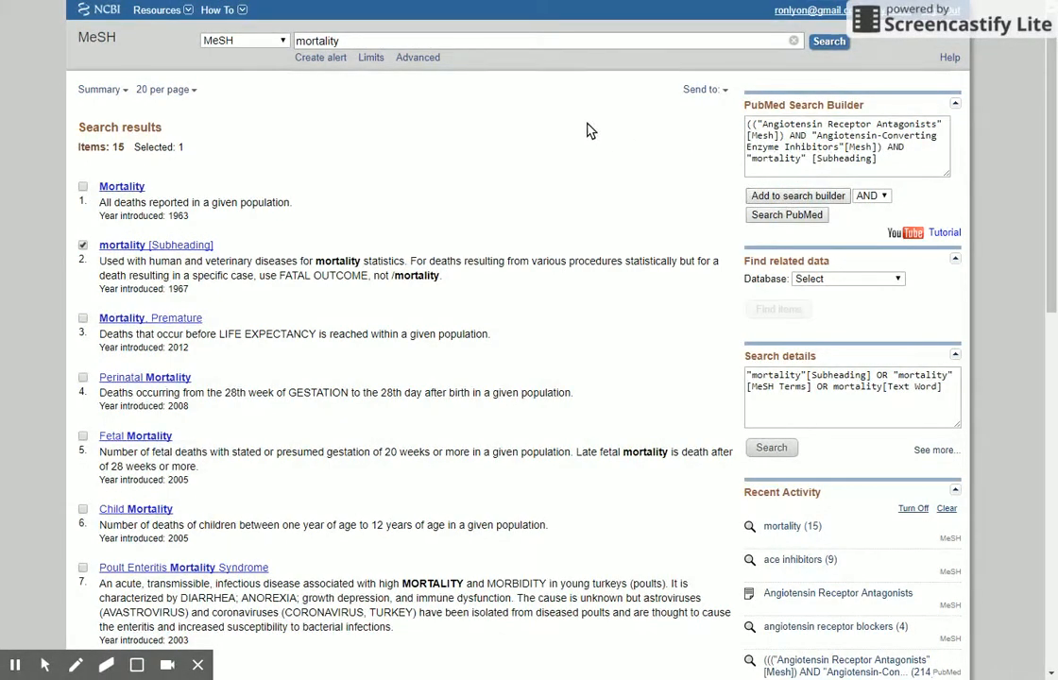
Search MeSH for "heart failure" and add the general Heart Failure term to the search builder with AND
{"action": "double_click", "coordinate": [326, 41]}
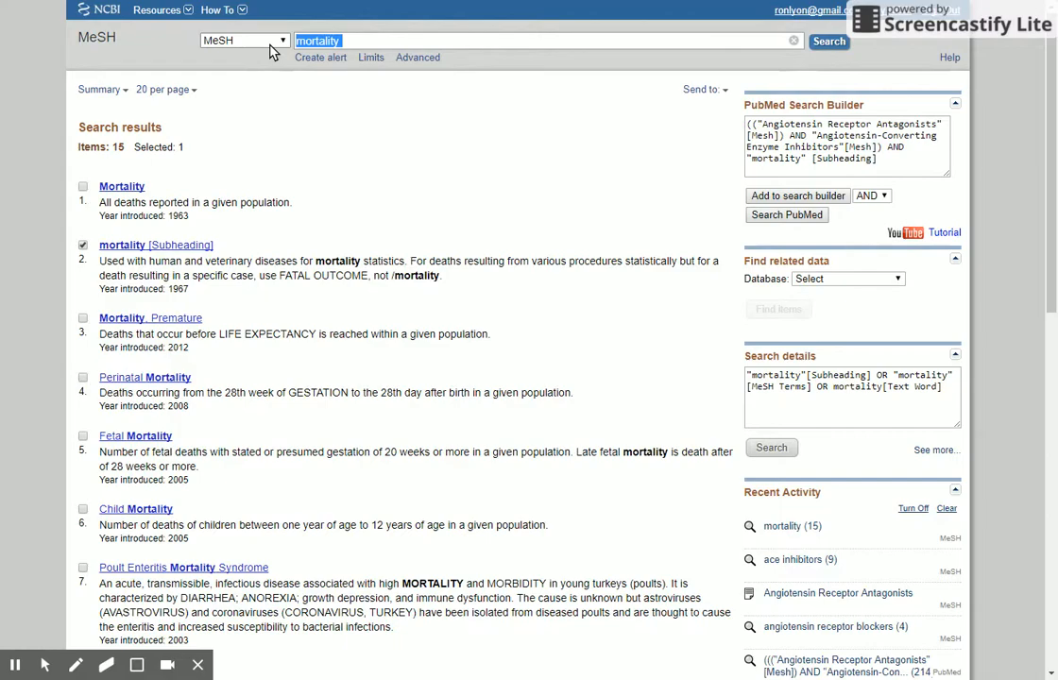
{"action": "type", "text": "heart fai"}
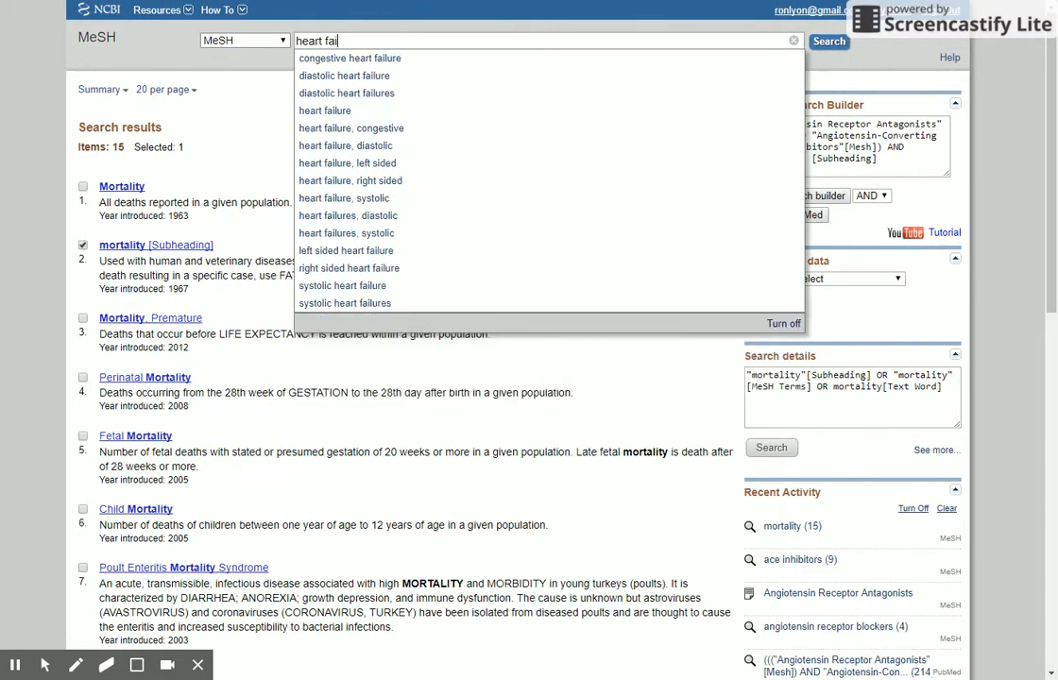
{"action": "type", "text": "lure"}
{"action": "left_click", "coordinate": [347, 112]}
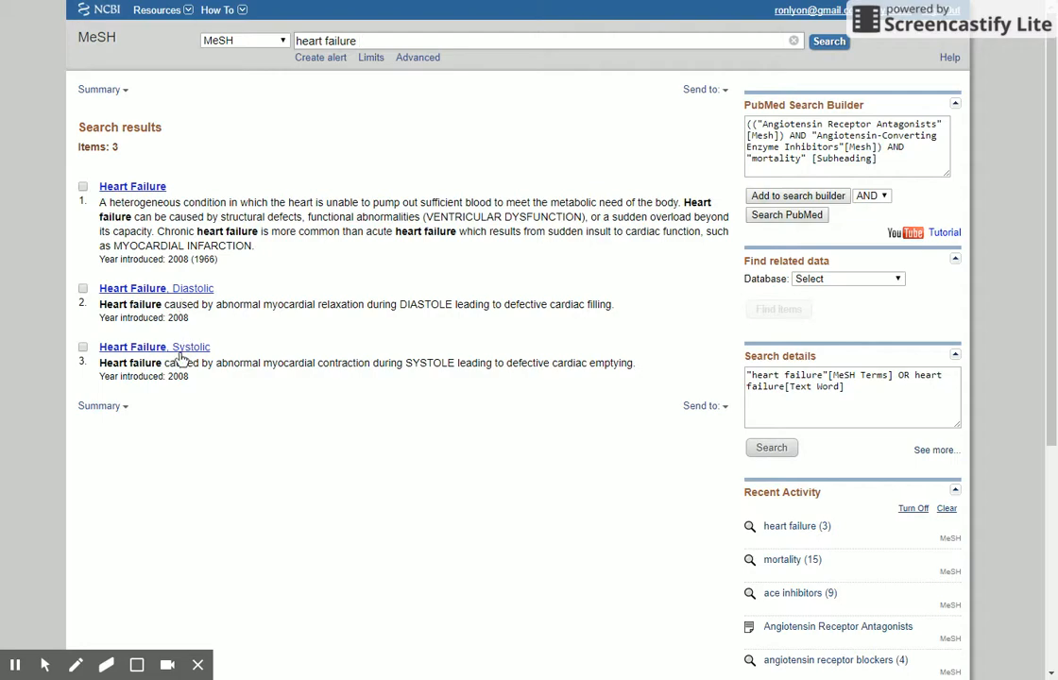
{"action": "left_click", "coordinate": [83, 186]}
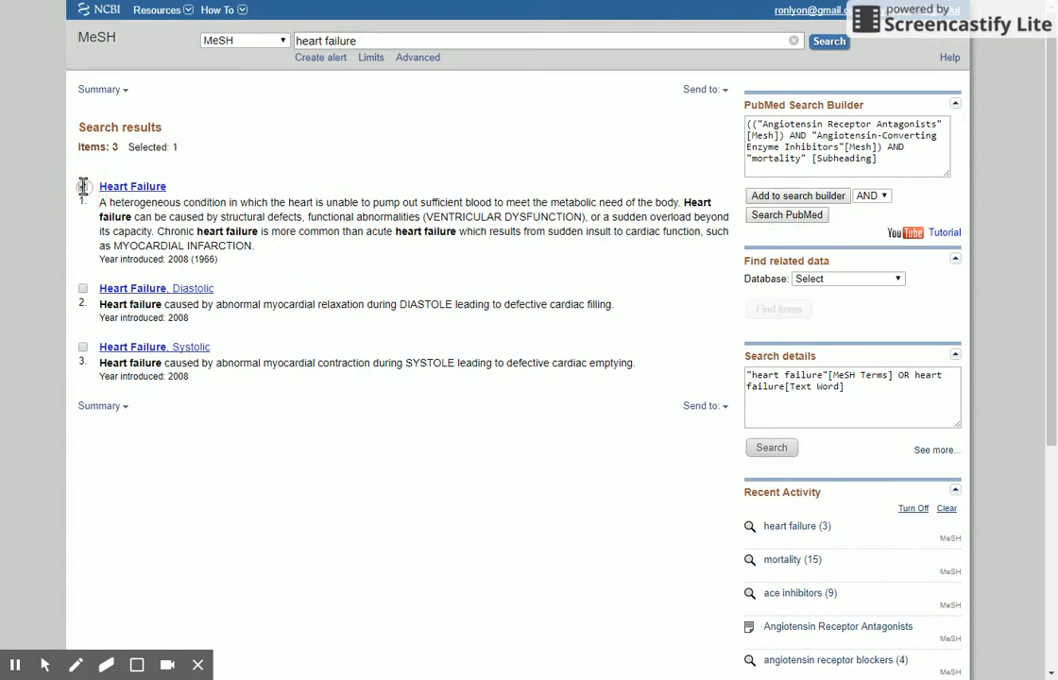
{"action": "left_click", "coordinate": [819, 197]}
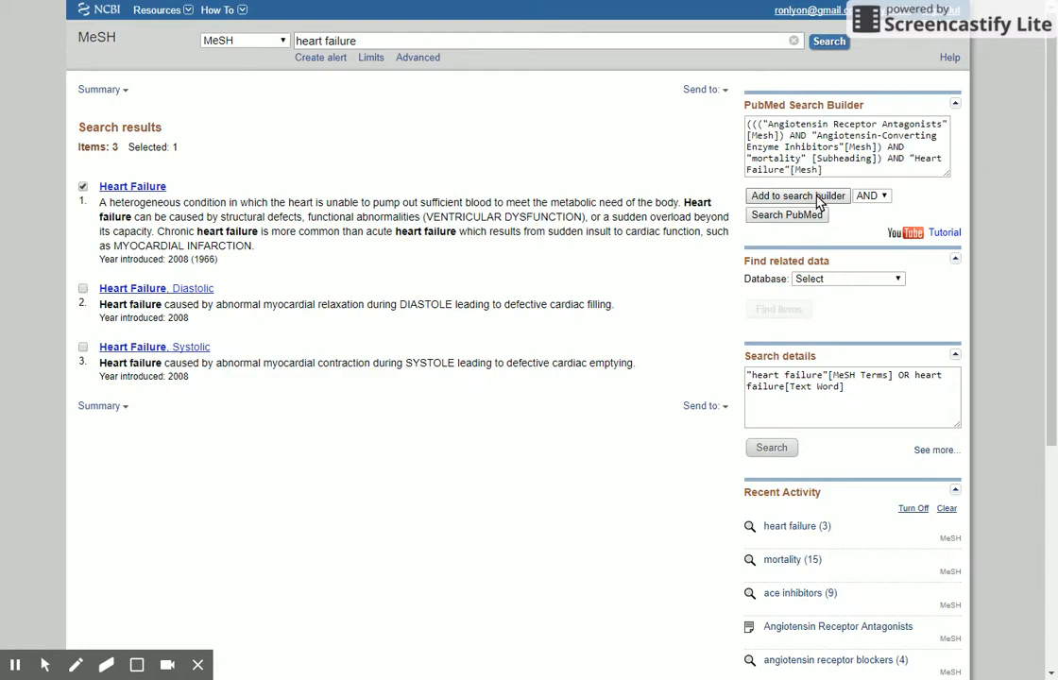
Run the built query in PubMed and filter the results to the Randomized Controlled Trial article type
{"action": "left_click", "coordinate": [763, 217]}
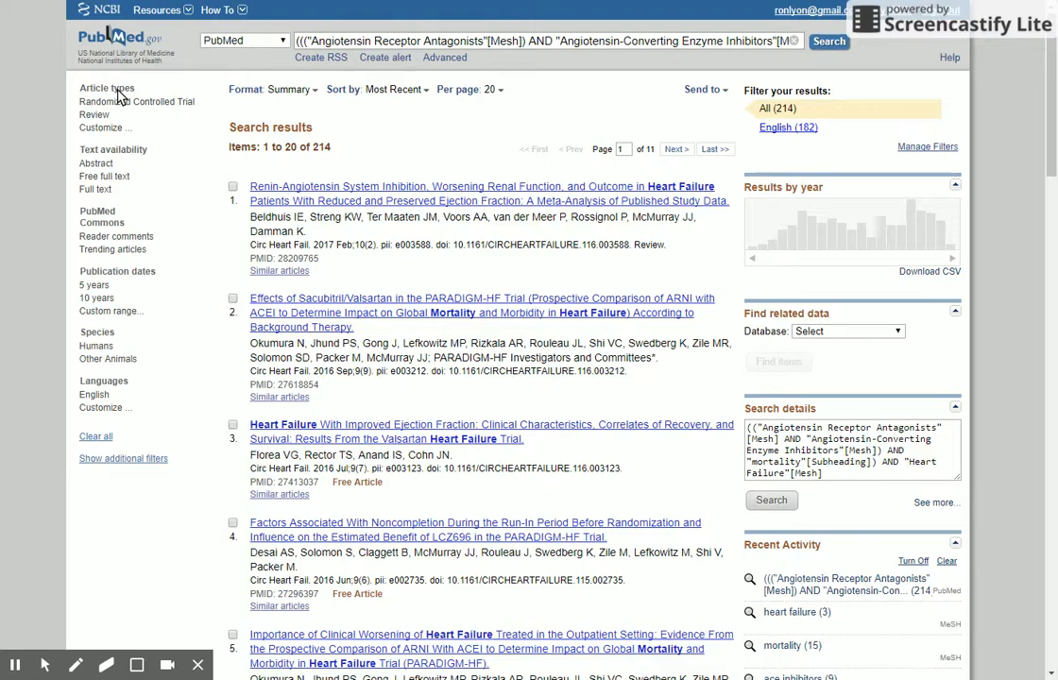
{"action": "left_click", "coordinate": [102, 125]}
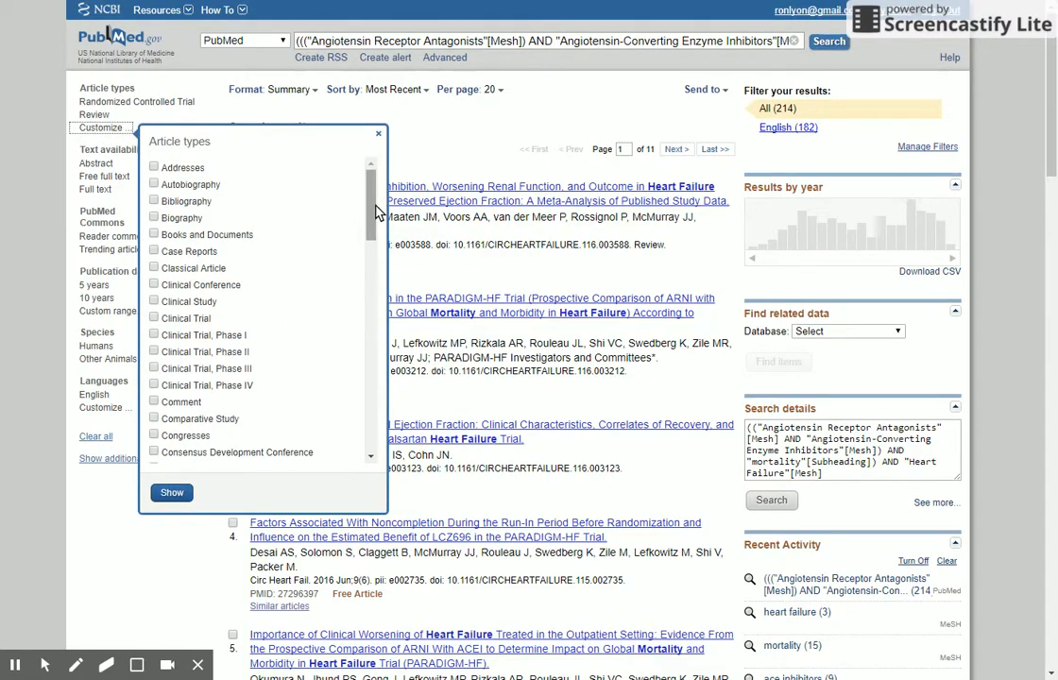
{"action": "left_click_drag", "start_coordinate": [369, 208], "coordinate": [336, 378]}
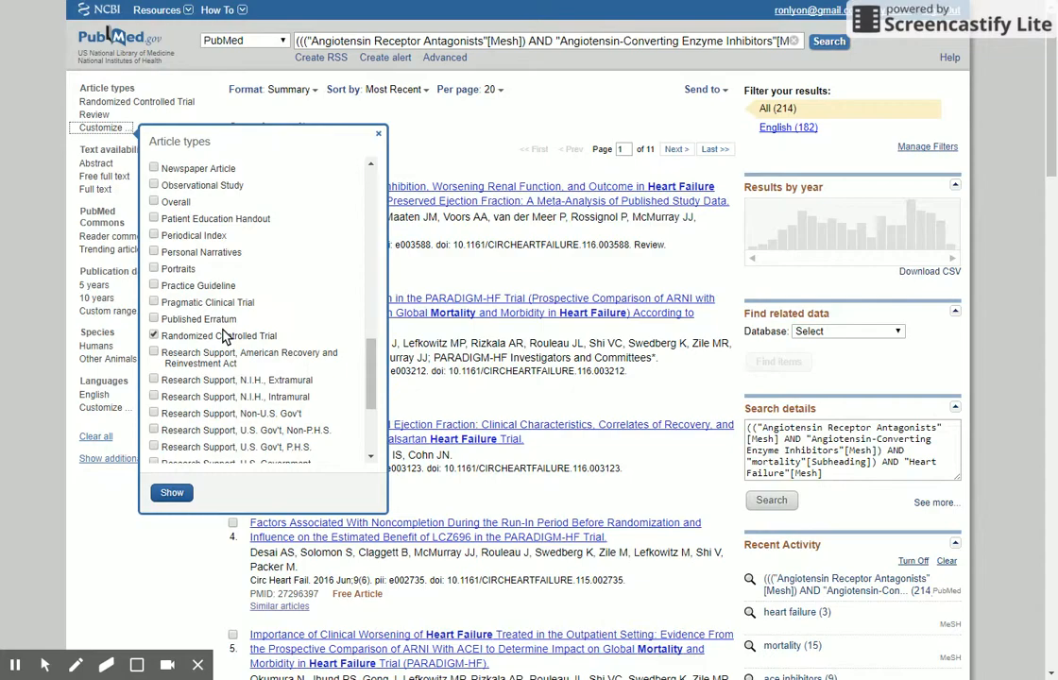
{"action": "left_click", "coordinate": [172, 492]}
{"action": "left_click", "coordinate": [109, 105]}
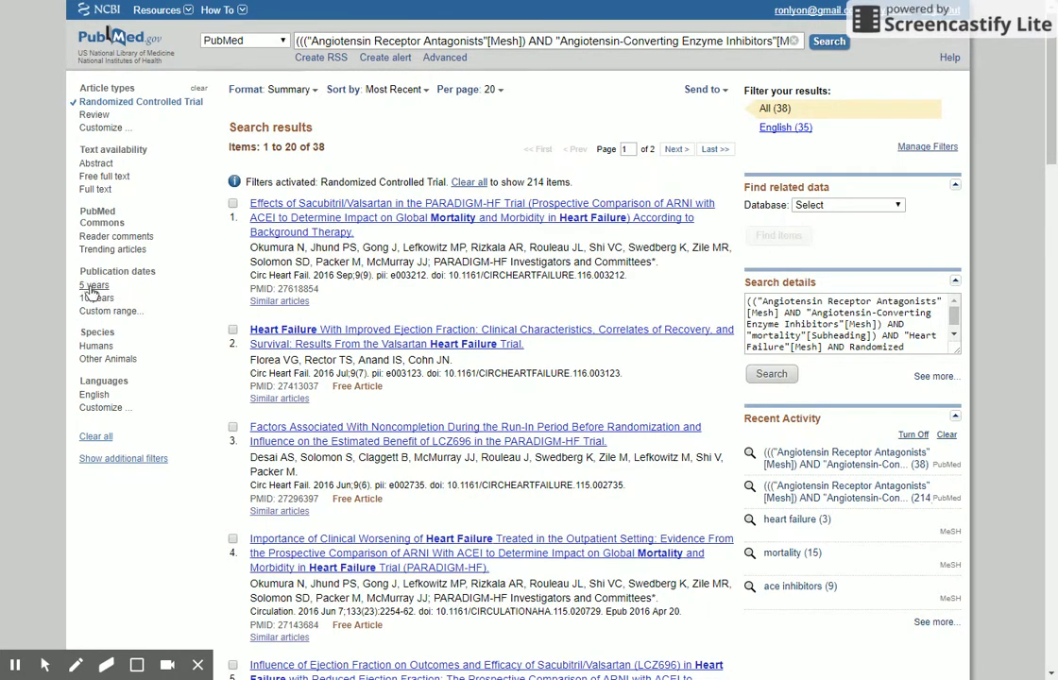
Limit the search results to articles published in the last 5 years
{"action": "left_click", "coordinate": [105, 311]}
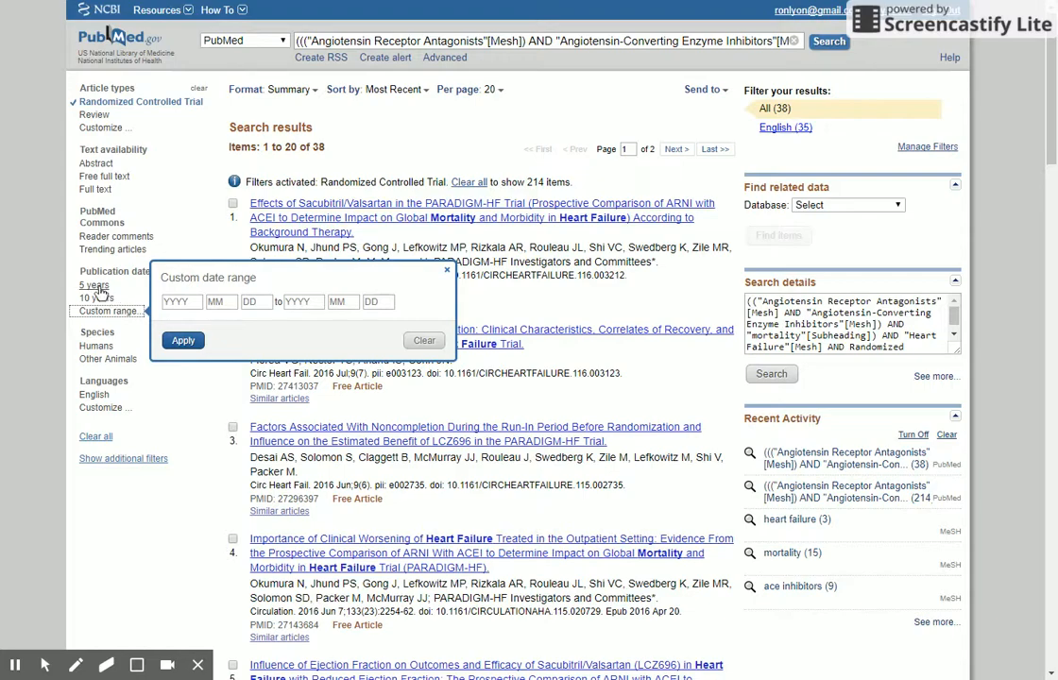
{"action": "left_click", "coordinate": [99, 292]}
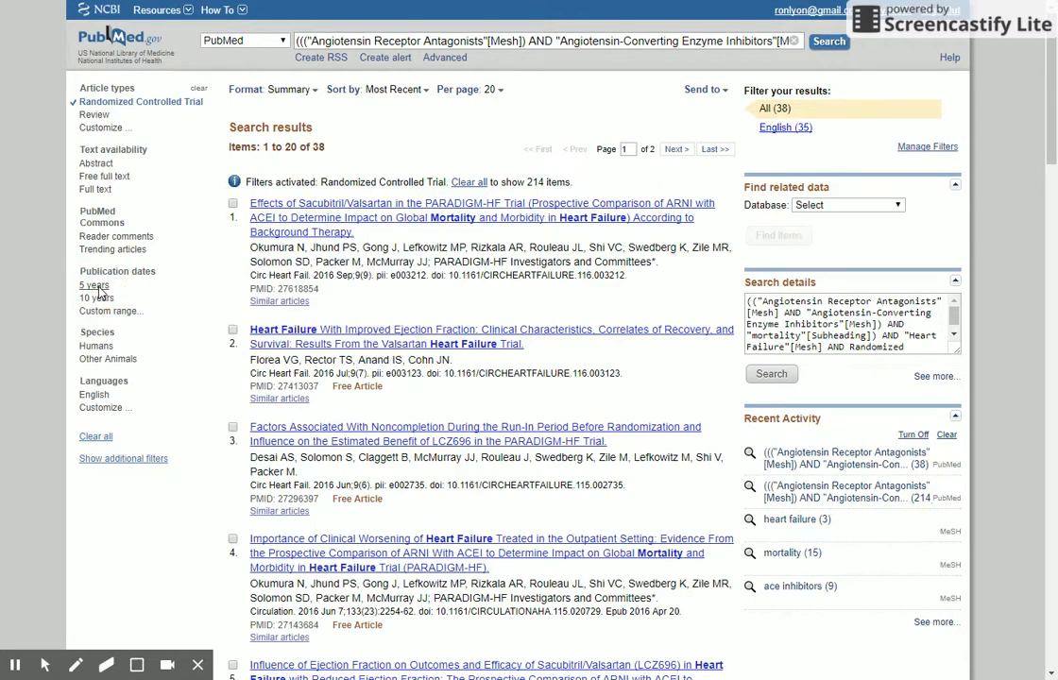
{"action": "left_click", "coordinate": [95, 286]}
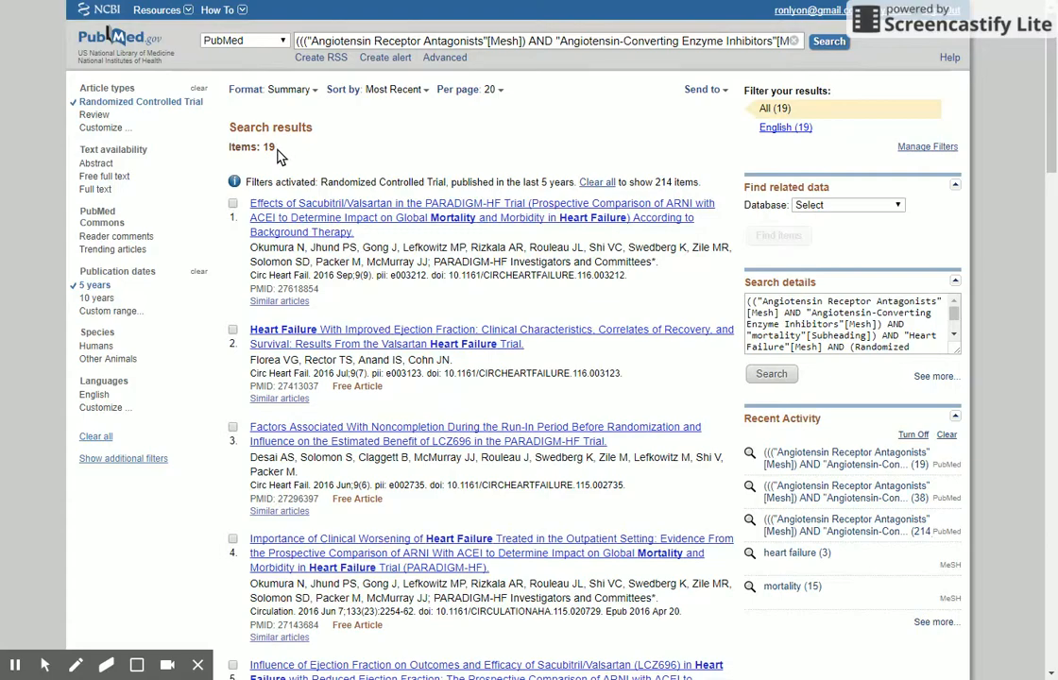
Restrict the search results to the Humans species and English language filters
{"action": "left_click", "coordinate": [95, 347]}
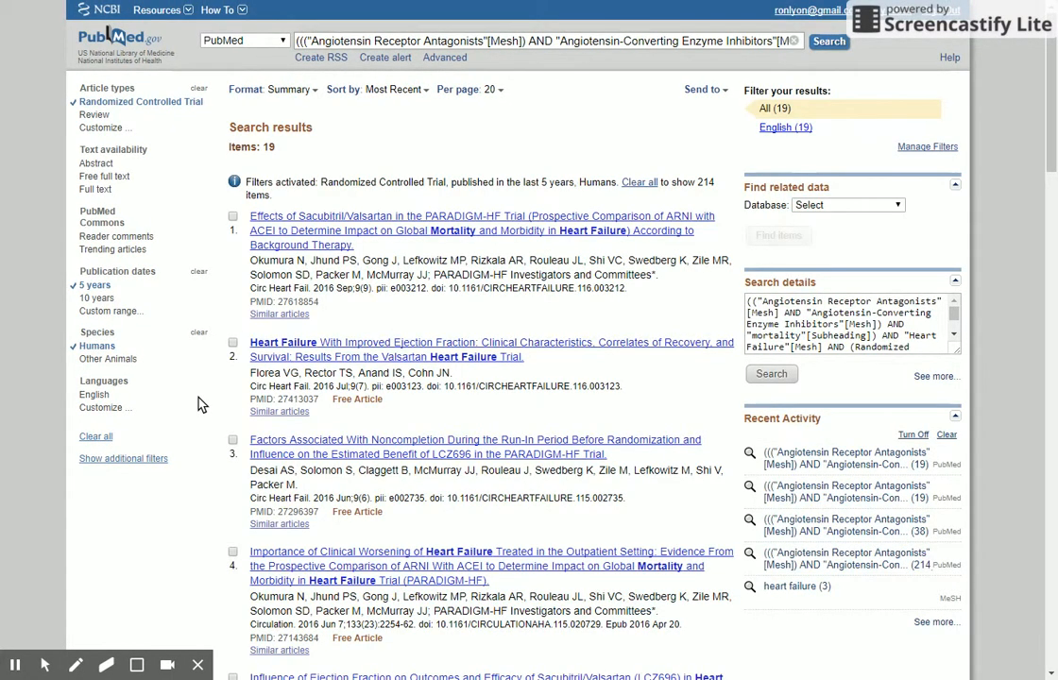
{"action": "left_click", "coordinate": [94, 395]}
{"action": "left_click", "coordinate": [94, 396]}
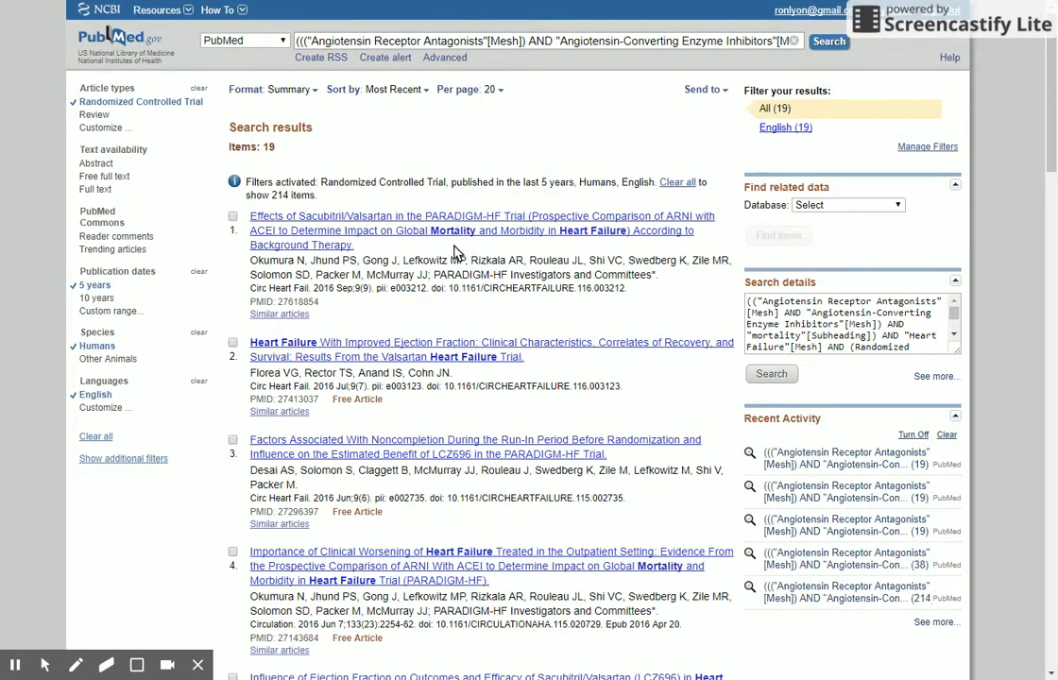
Review the filtered results list and the similar articles for the first listed Sacubitril/Valsartan PARADIGM-HF article
{"action": "scroll", "coordinate": [461, 360], "scroll_direction": "down", "scroll_amount": 5}
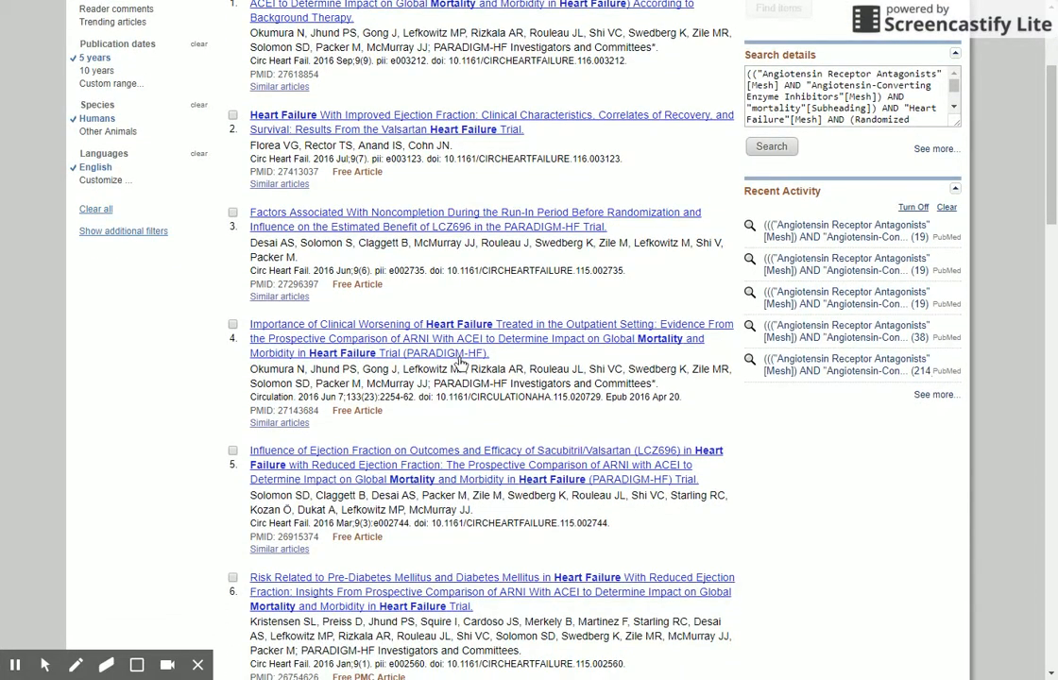
{"action": "scroll", "coordinate": [460, 359], "scroll_direction": "up", "scroll_amount": 5}
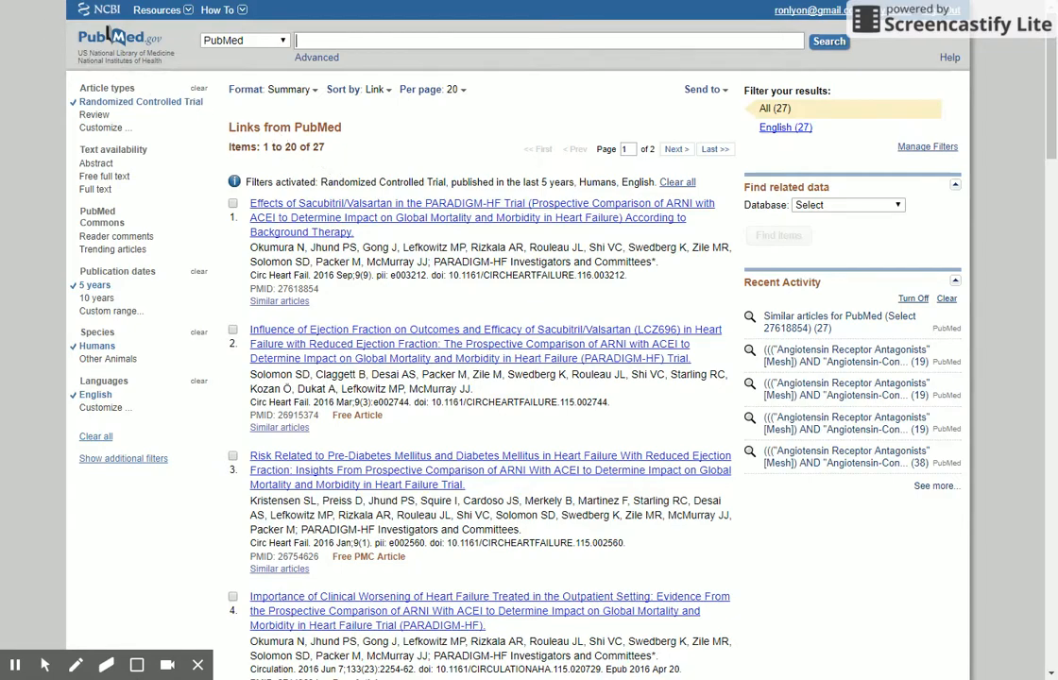
{"action": "key", "text": "alt+Left"}
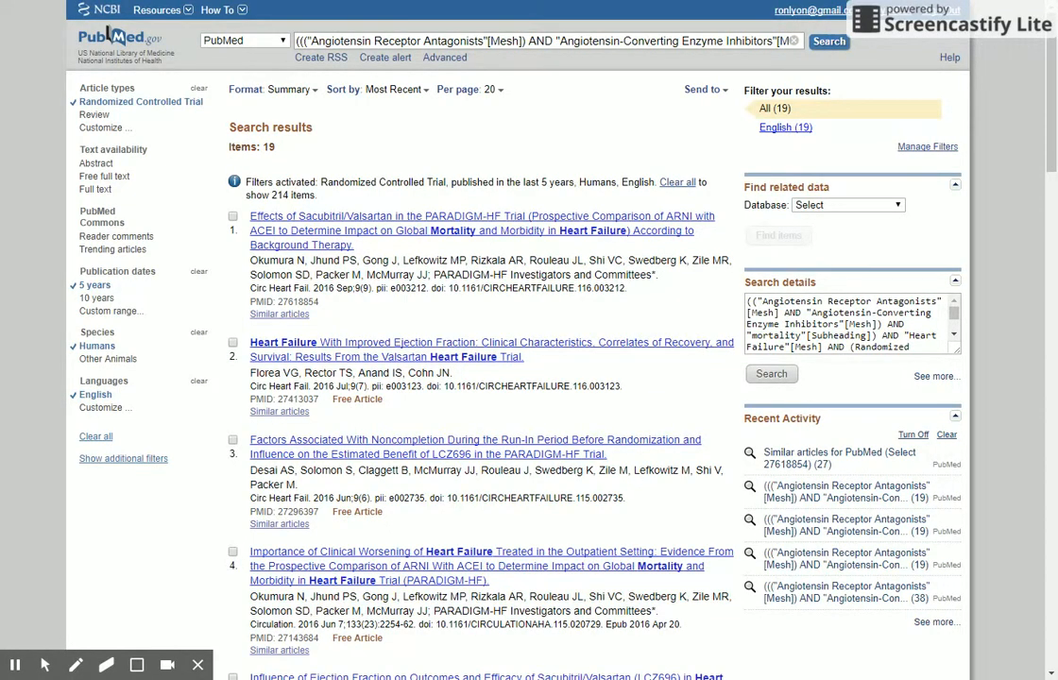
{"action": "scroll", "coordinate": [371, 390], "scroll_direction": "down", "scroll_amount": 5}
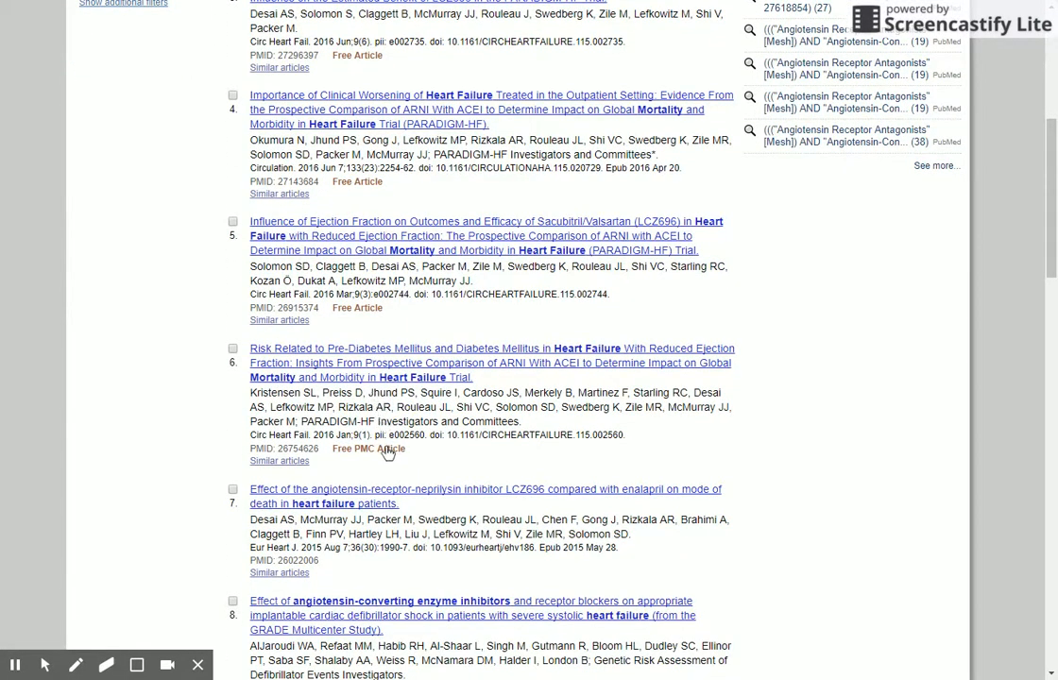
{"action": "scroll", "coordinate": [397, 450], "scroll_direction": "down", "scroll_amount": 3}
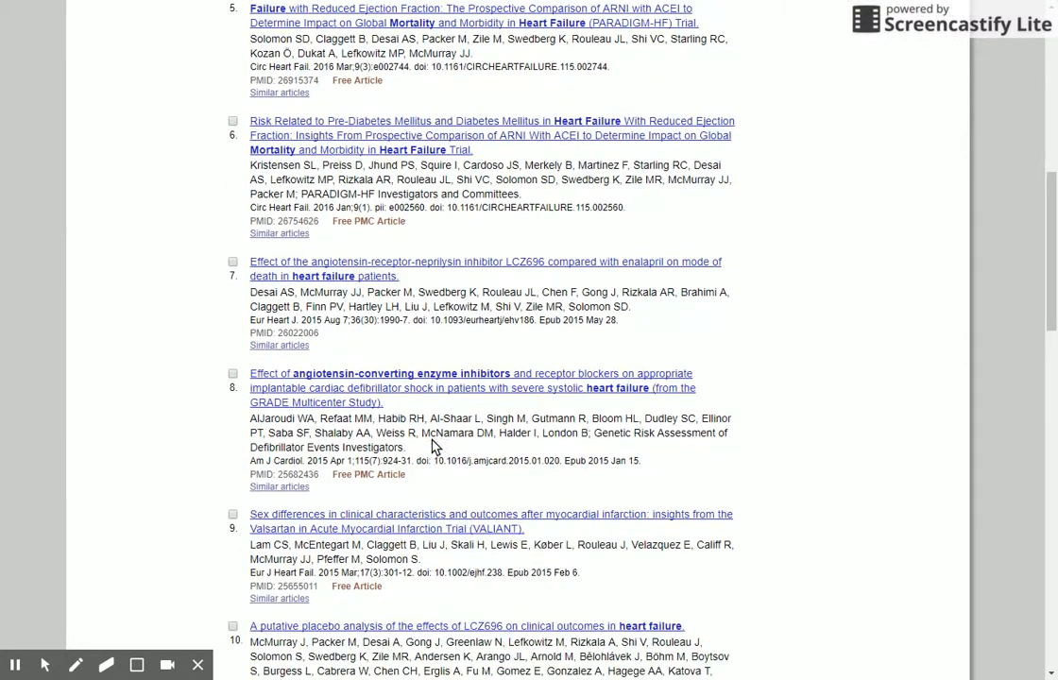
{"action": "scroll", "coordinate": [434, 444], "scroll_direction": "up", "scroll_amount": 4}
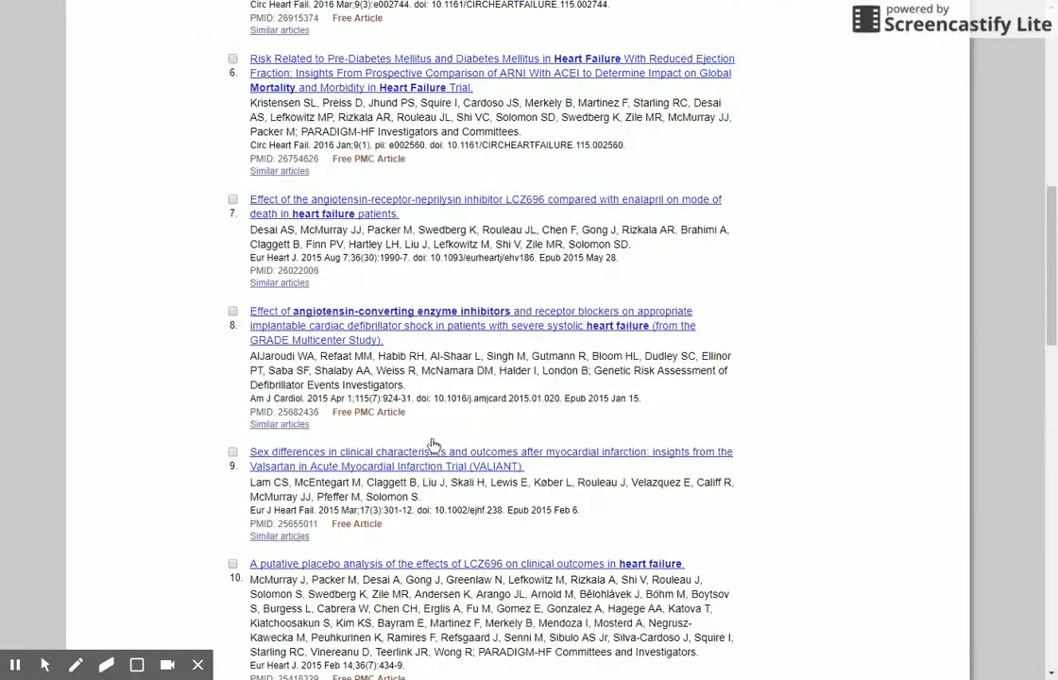
{"action": "scroll", "coordinate": [439, 433], "scroll_direction": "up", "scroll_amount": 2}
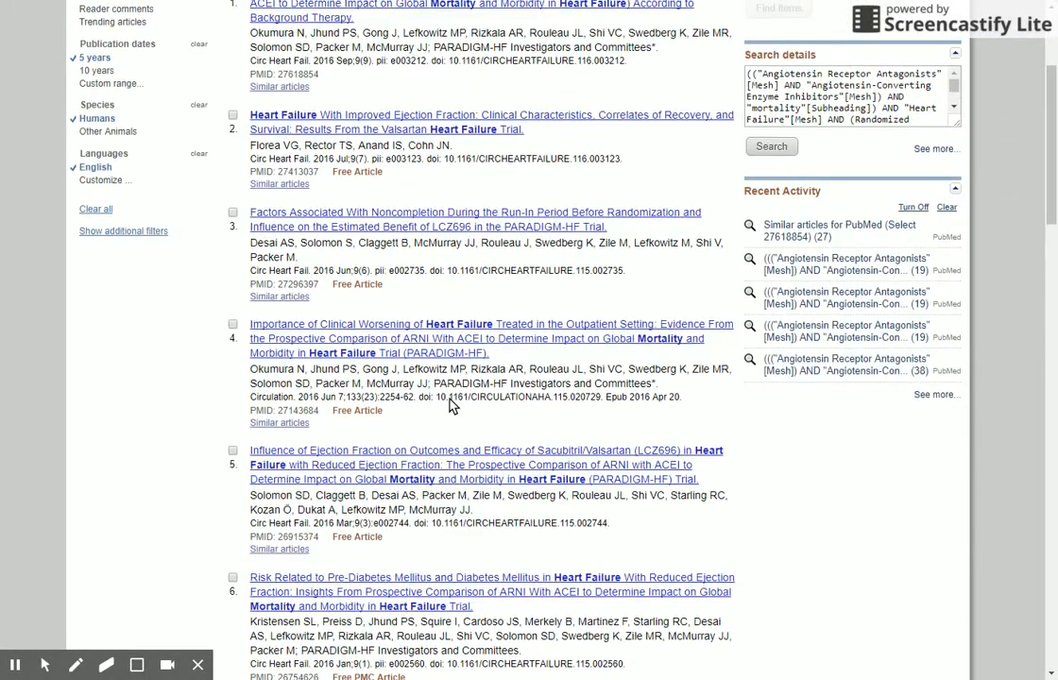
{"action": "scroll", "coordinate": [449, 397], "scroll_direction": "up", "scroll_amount": 2}
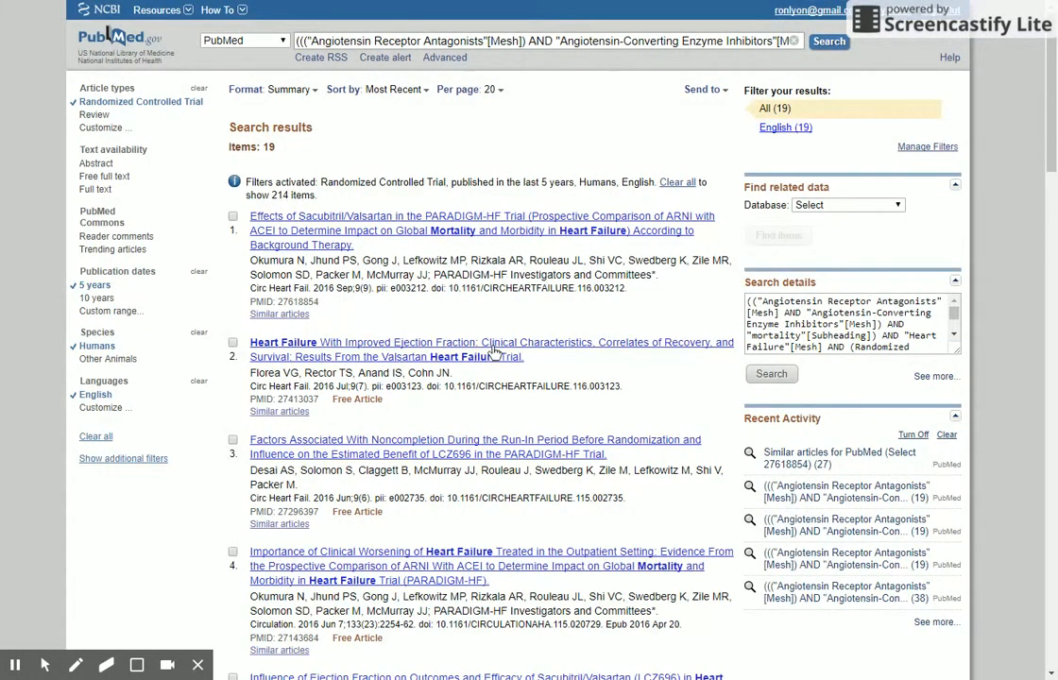
Create an alert from the filtered search and name it "ARBs and ACEs mortality in heart failure"
{"action": "left_click", "coordinate": [378, 59]}
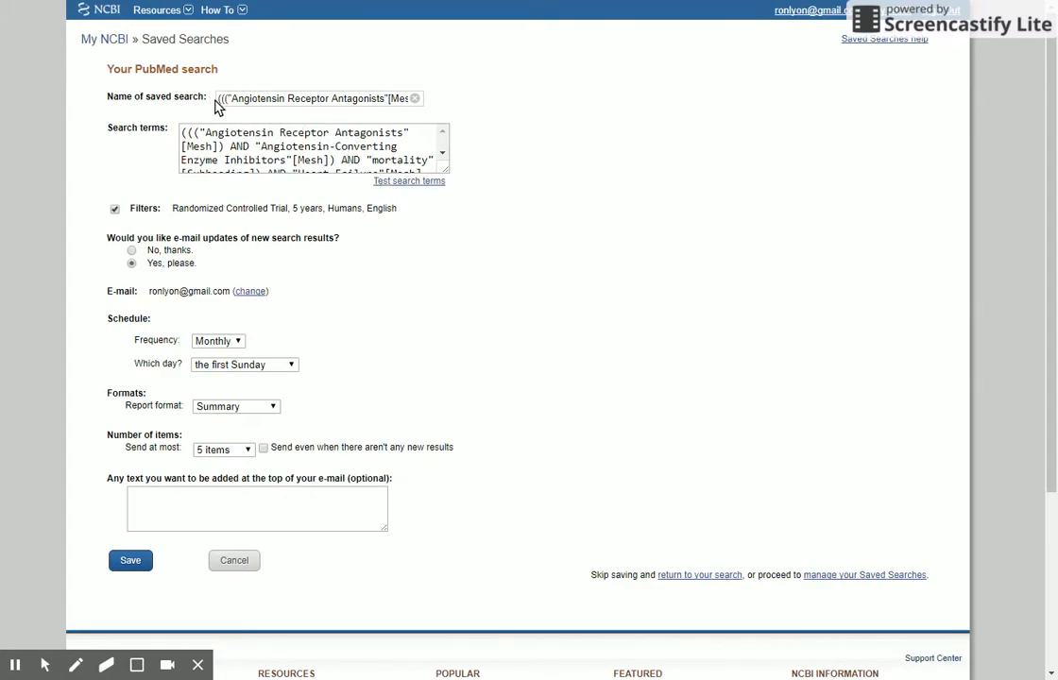
{"action": "left_click_drag", "start_coordinate": [217, 98], "coordinate": [566, 100]}
{"action": "type", "text": "A"}
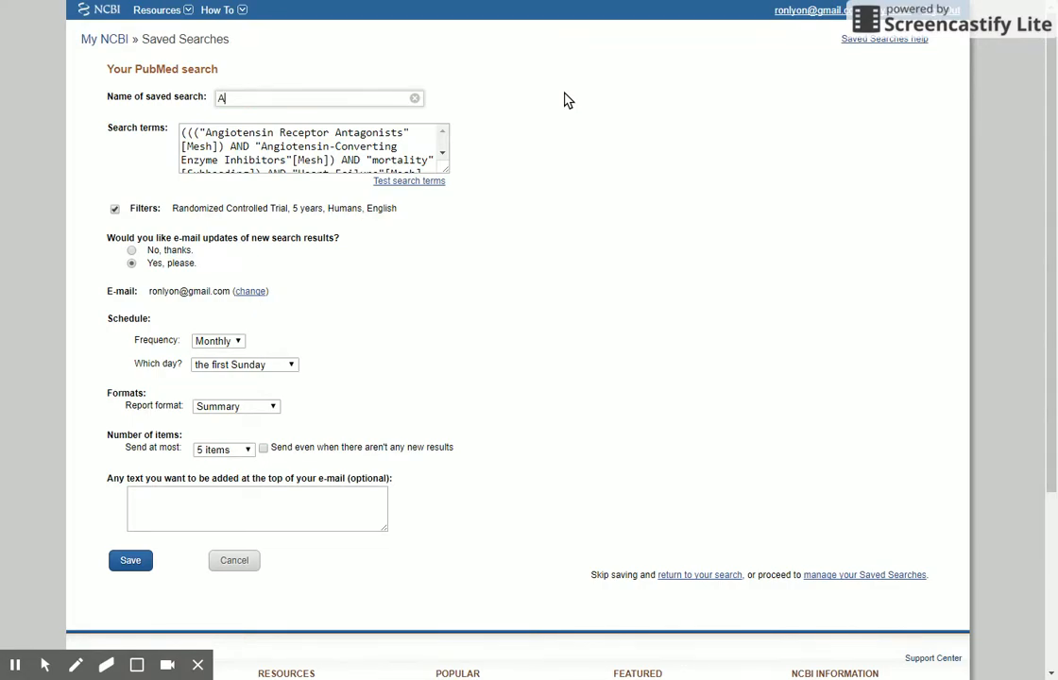
{"action": "type", "text": "RBs and ACEs mortal"}
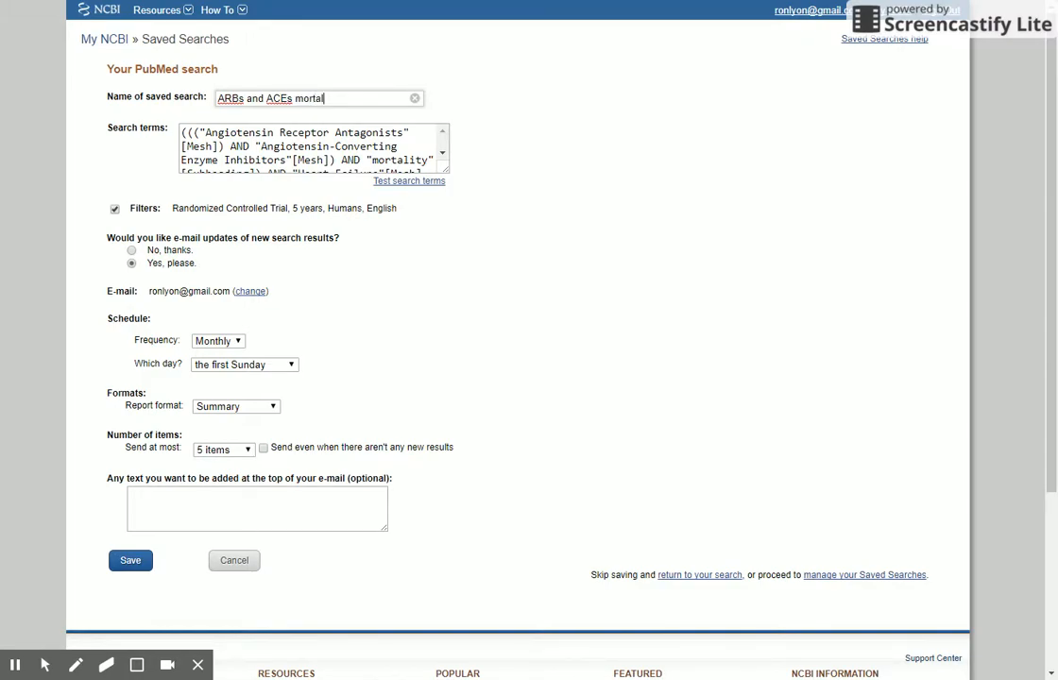
{"action": "type", "text": "ity in heart failure"}
Keep the alert's monthly frequency and Summary report format, set it to send at most 50 items, and save it
{"action": "left_click", "coordinate": [239, 346]}
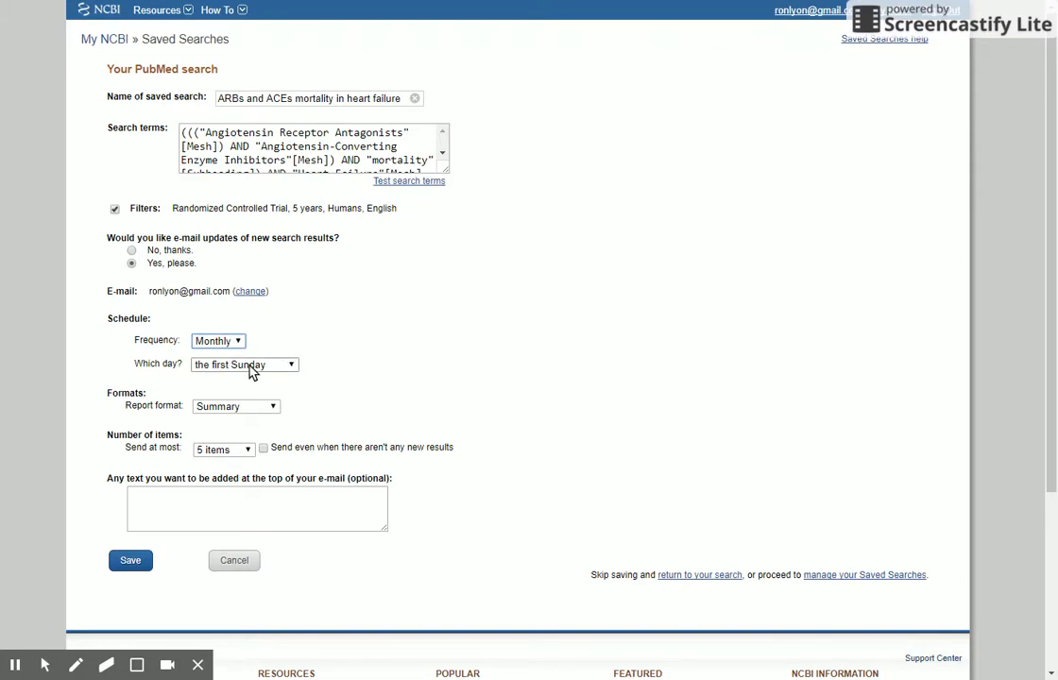
{"action": "left_click", "coordinate": [274, 410]}
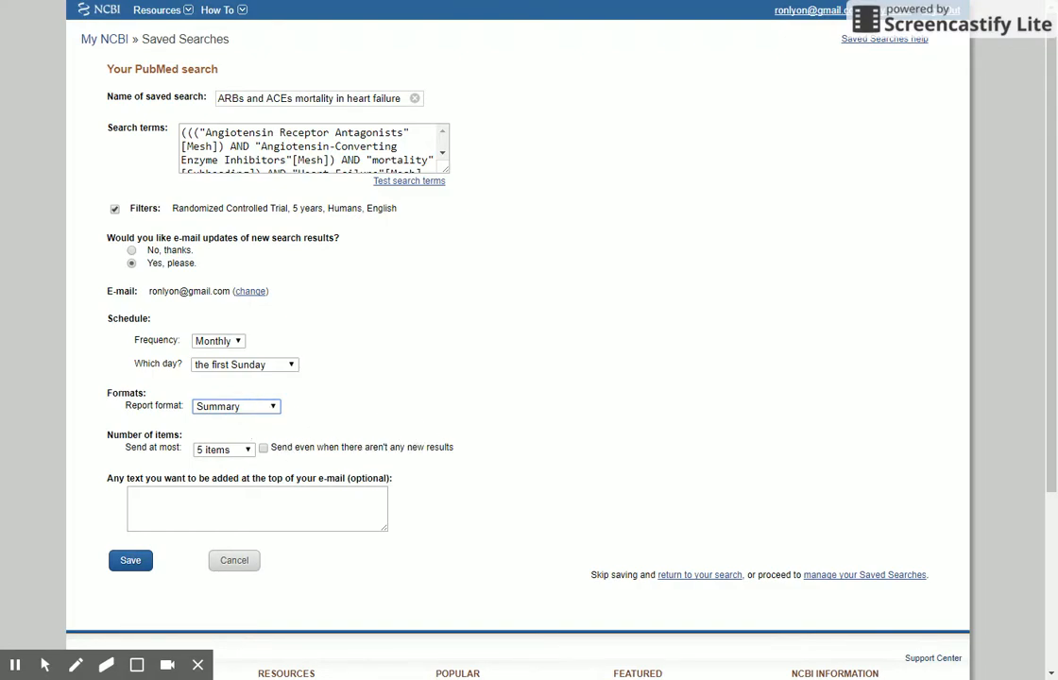
{"action": "left_click", "coordinate": [337, 344]}
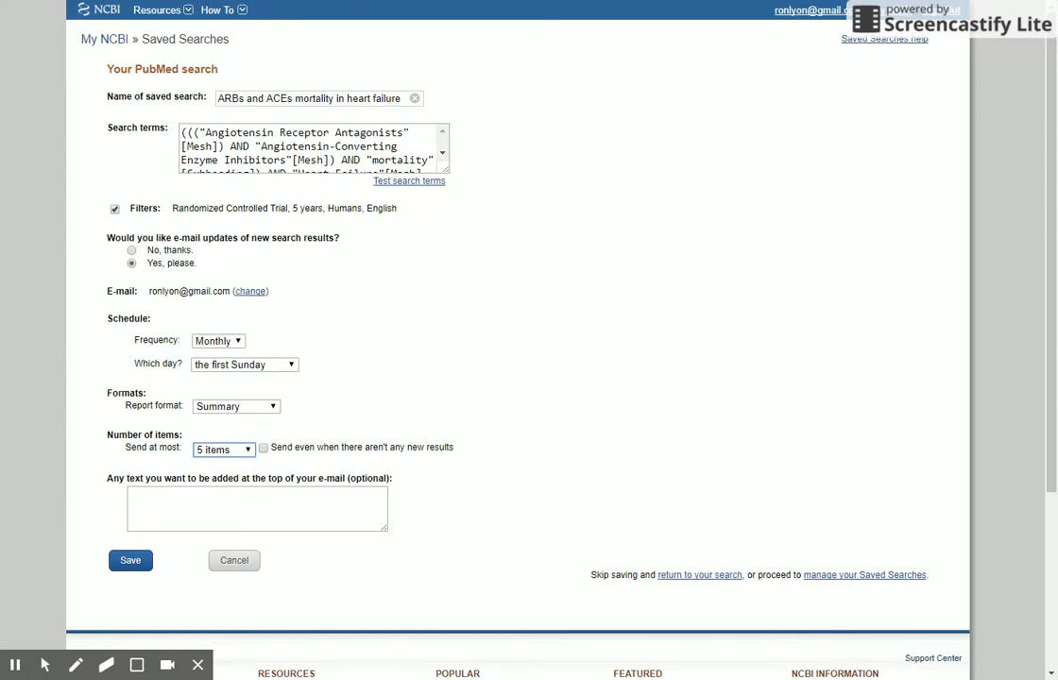
{"action": "left_click", "coordinate": [228, 509]}
{"action": "left_click", "coordinate": [320, 495]}
{"action": "left_click", "coordinate": [116, 564]}
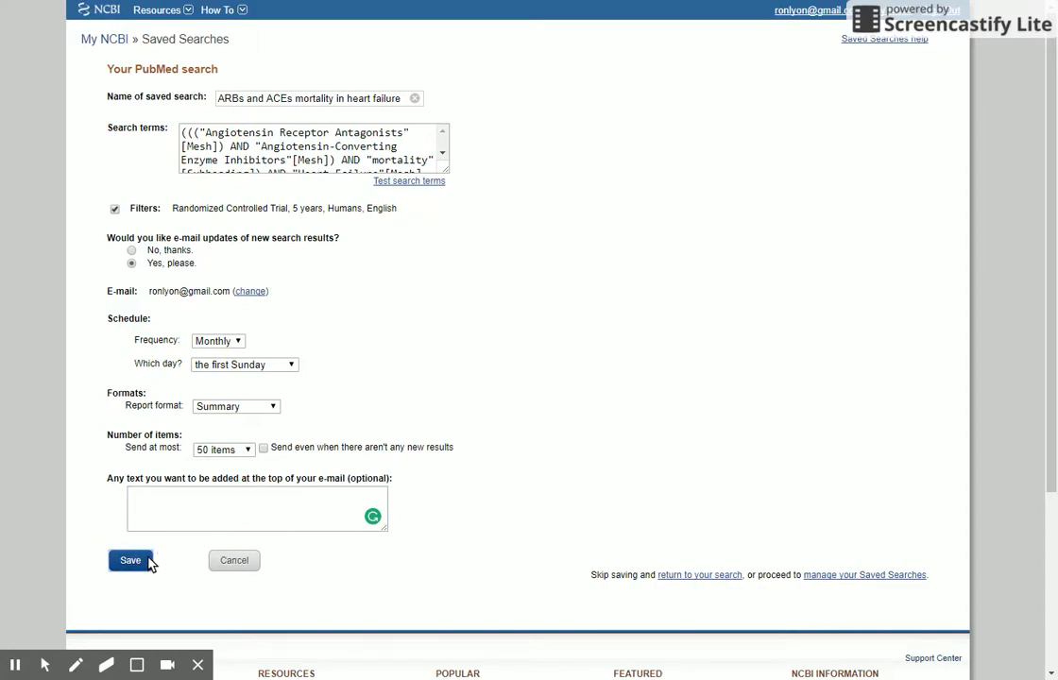